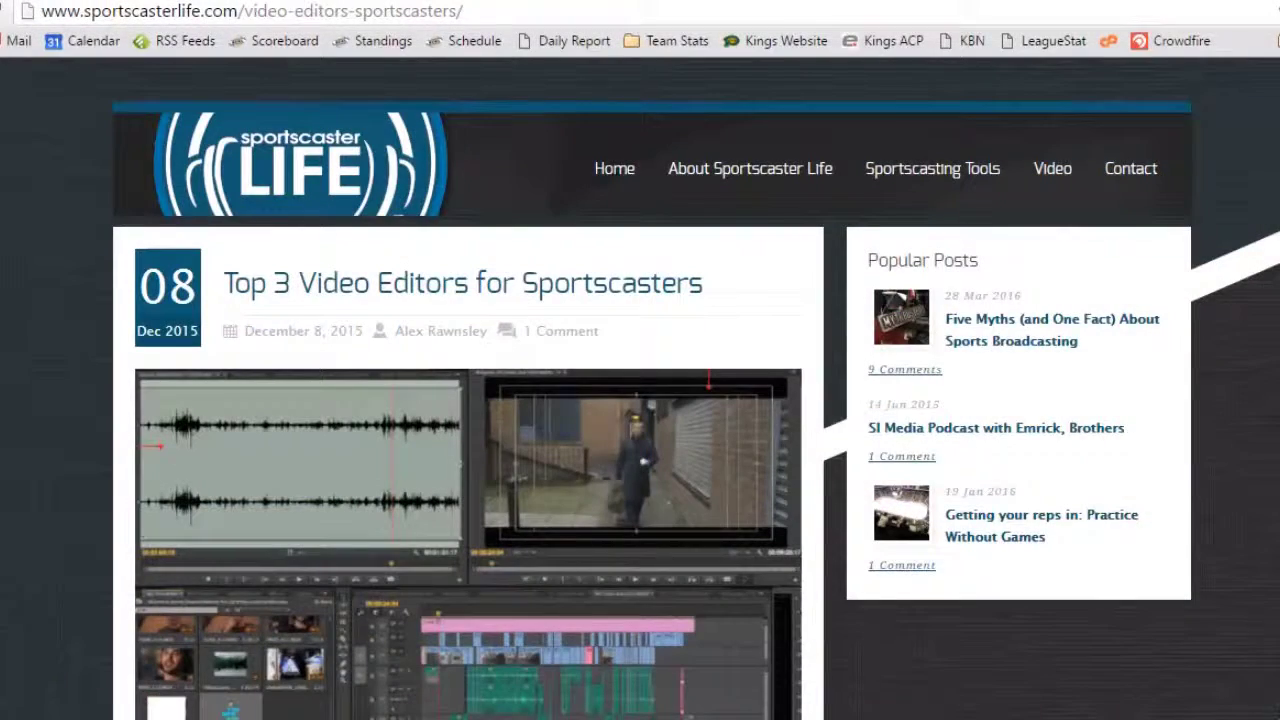
Scroll the Top 3 Video Editors article down to the third-place Sony Vegas Pro section.
scroll(468, 390, "down", 6)
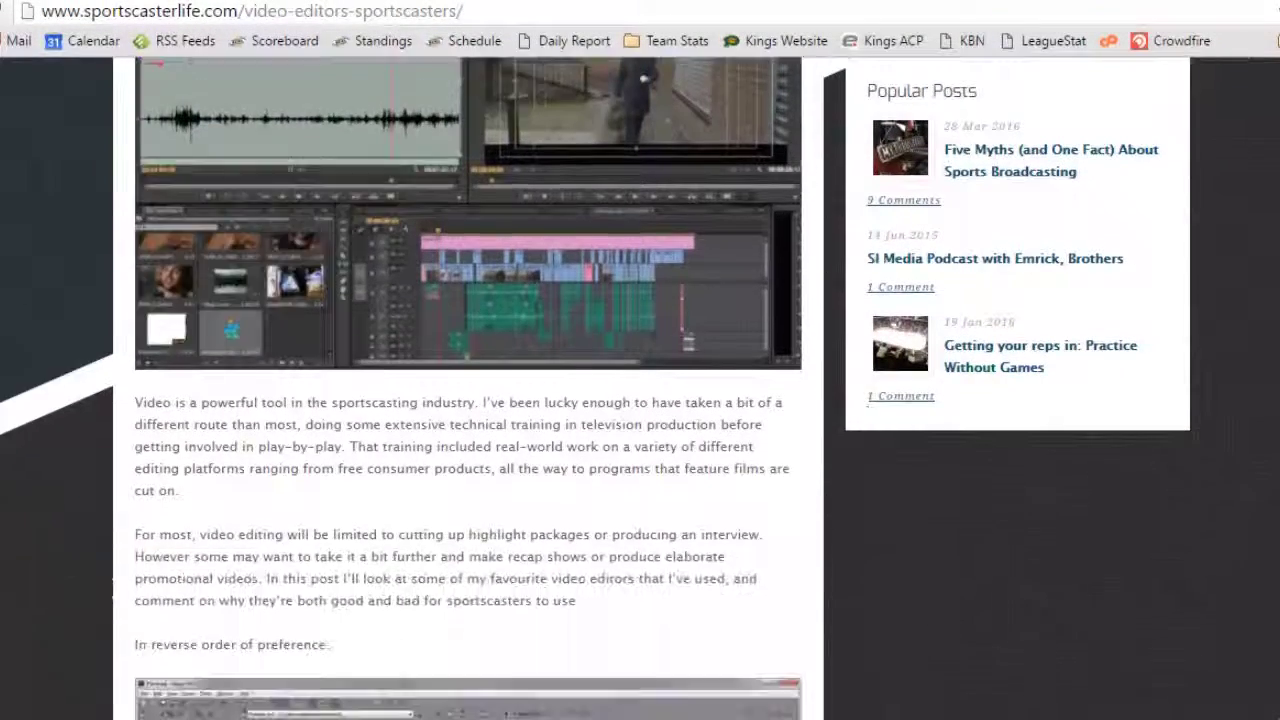
scroll(468, 390, "down", 4)
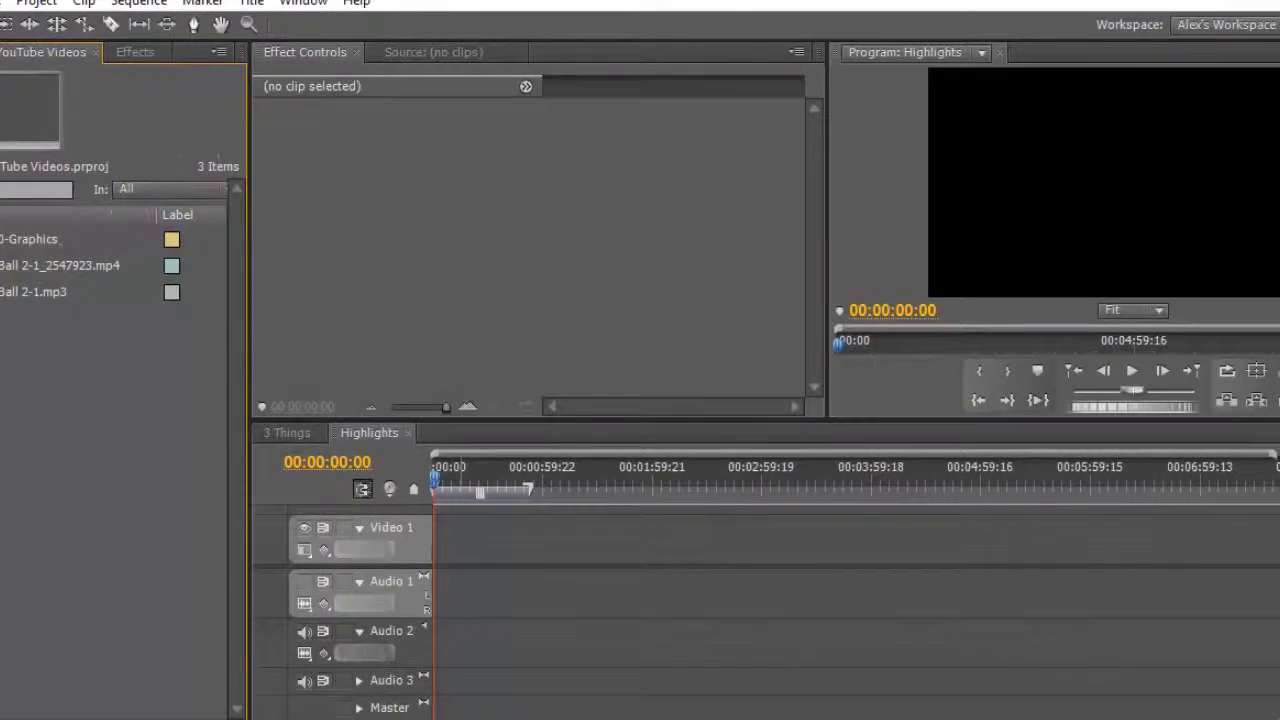
Preview Ball 2-1_2547923.mp4 in the Source monitor and mark an In point at 00:00:24:20.
double_click(60, 265)
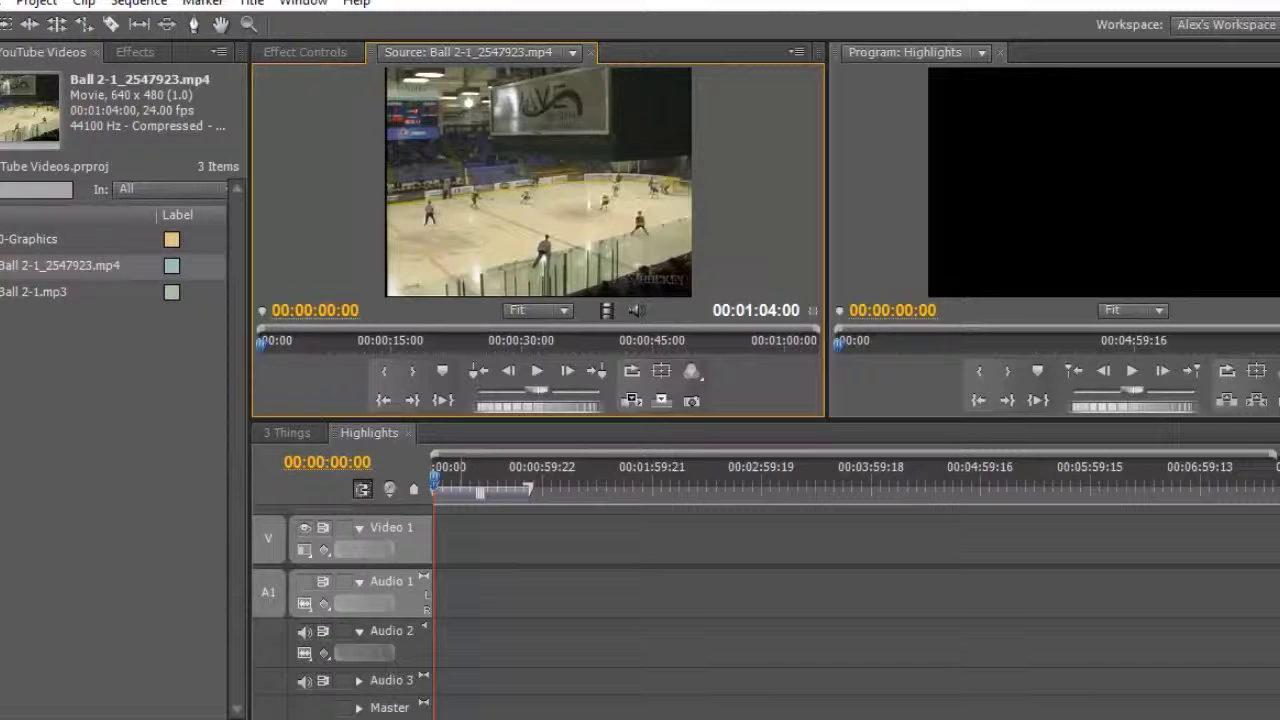
left_click(40, 291)
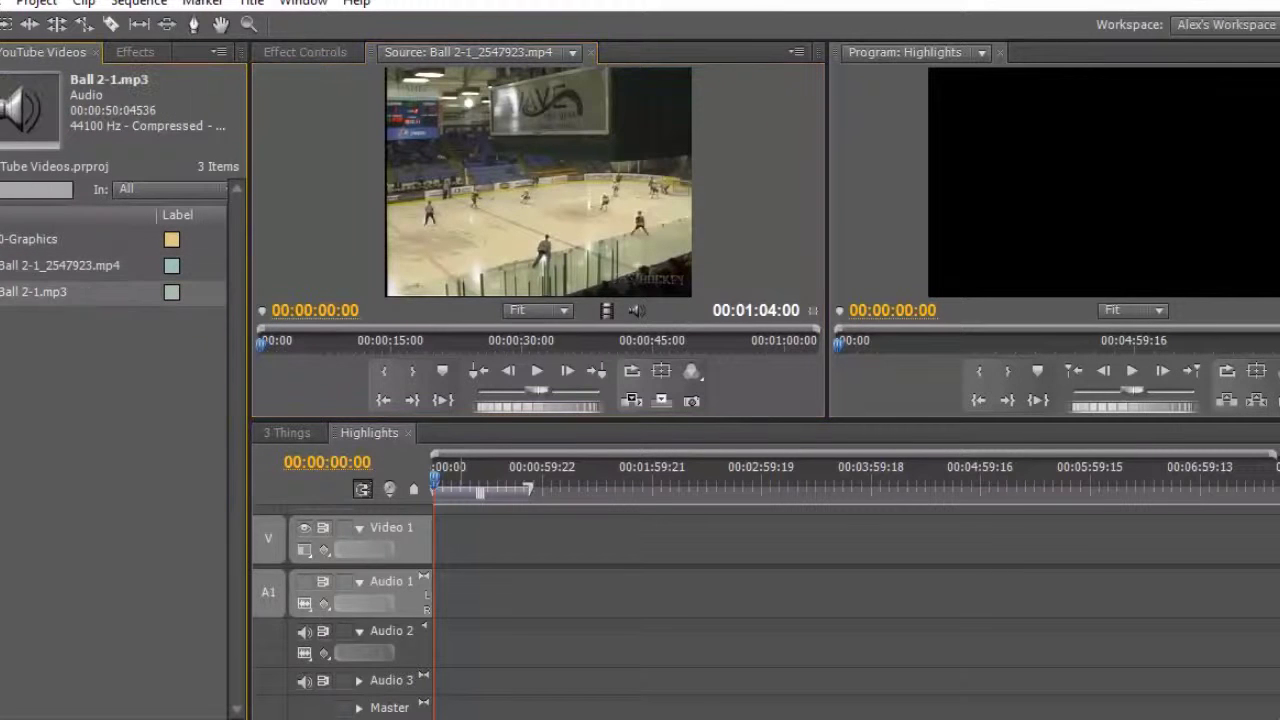
double_click(60, 265)
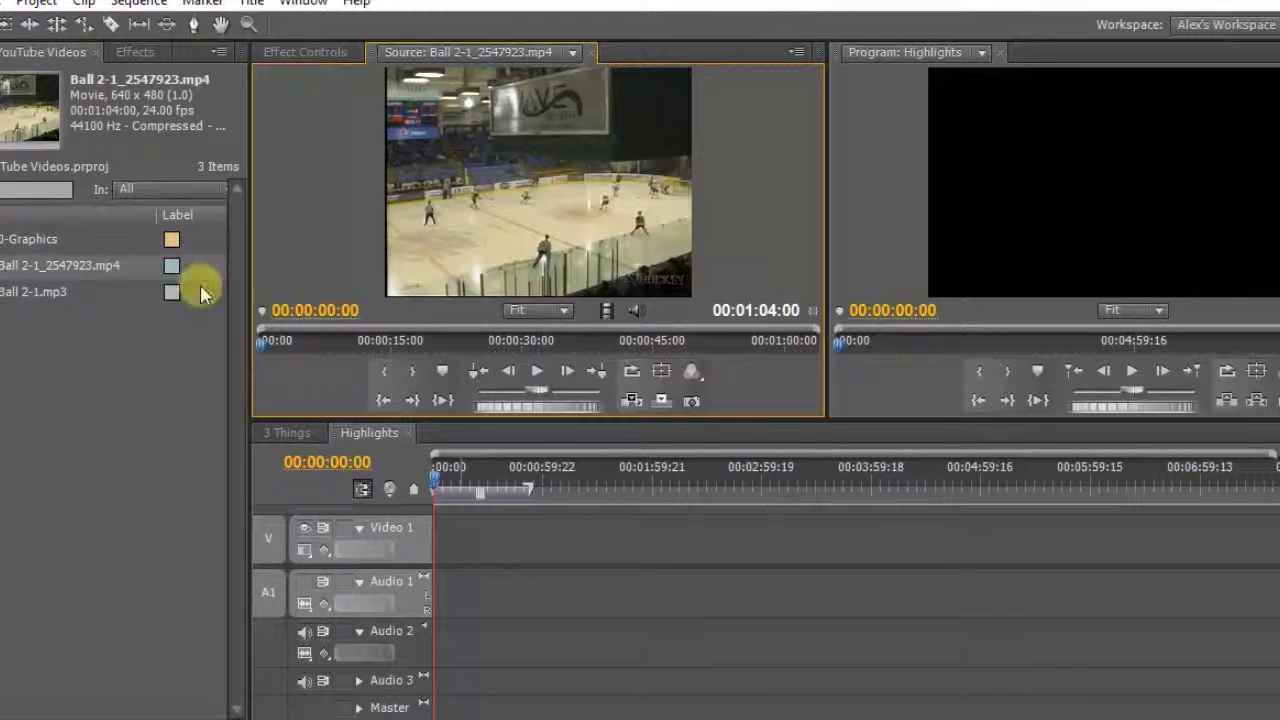
left_click_drag(393, 345, 472, 343)
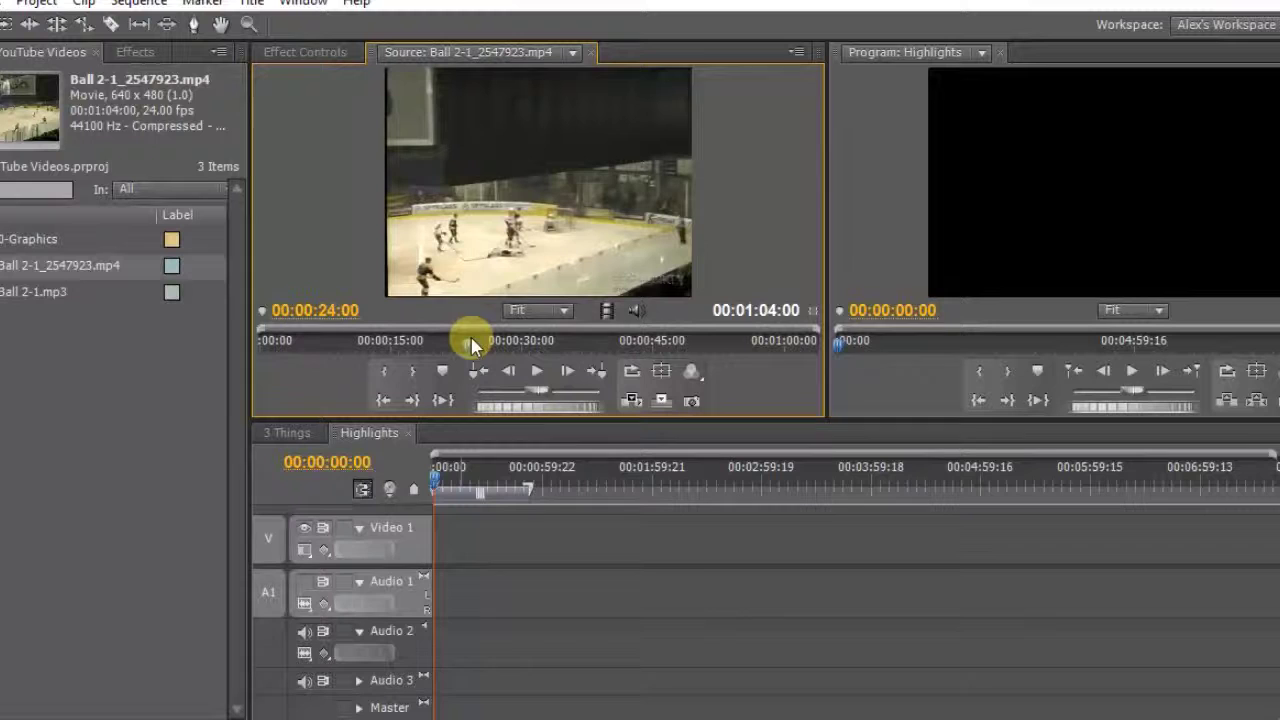
left_click_drag(472, 345, 487, 347)
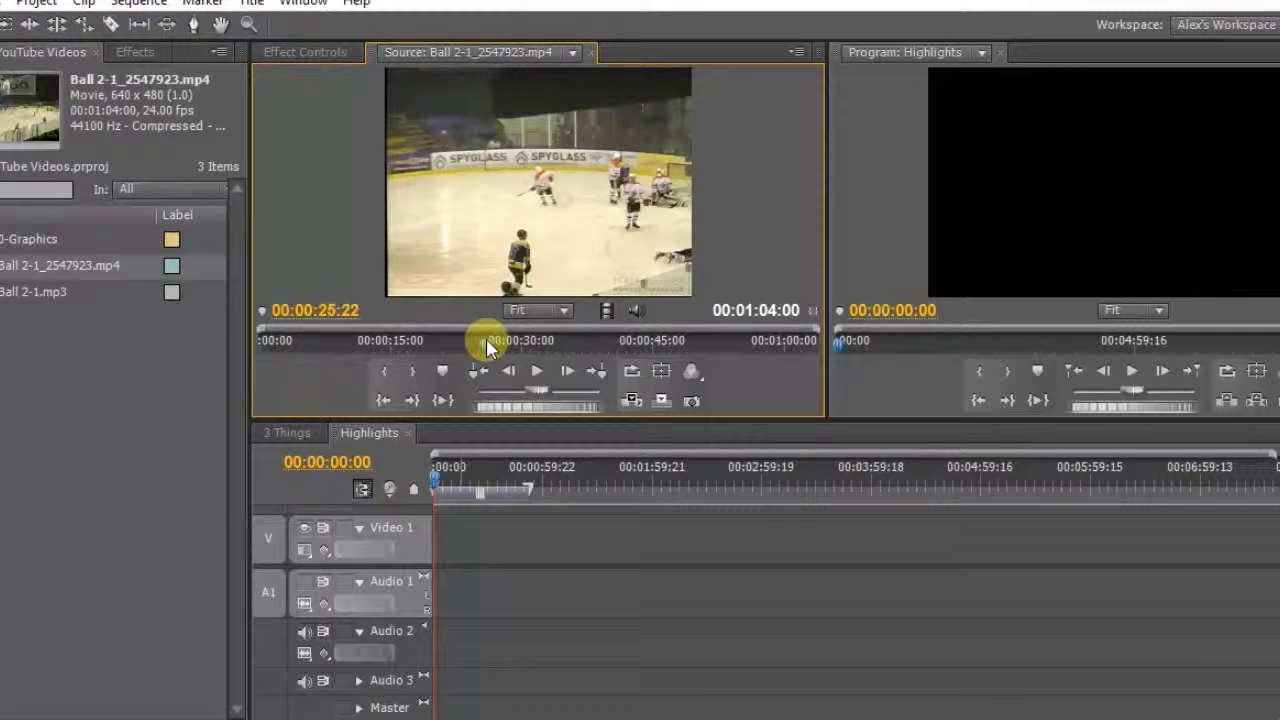
key("j")
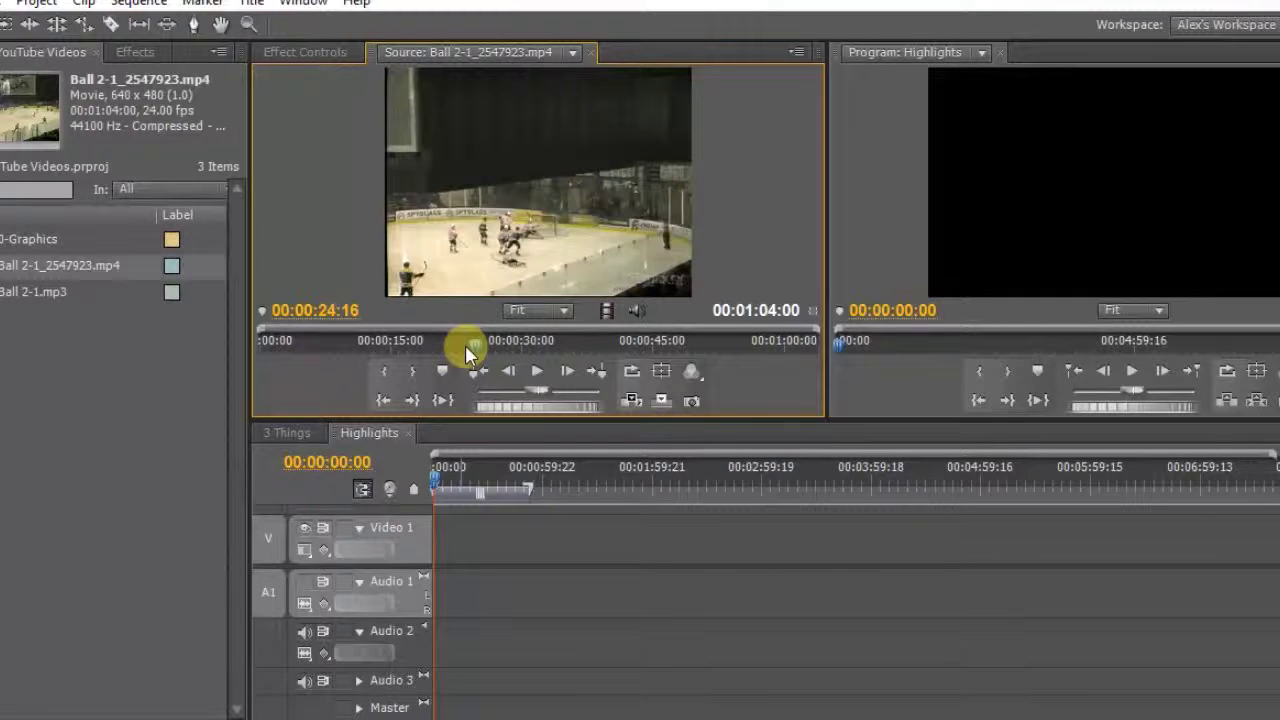
left_click_drag(466, 346, 461, 348)
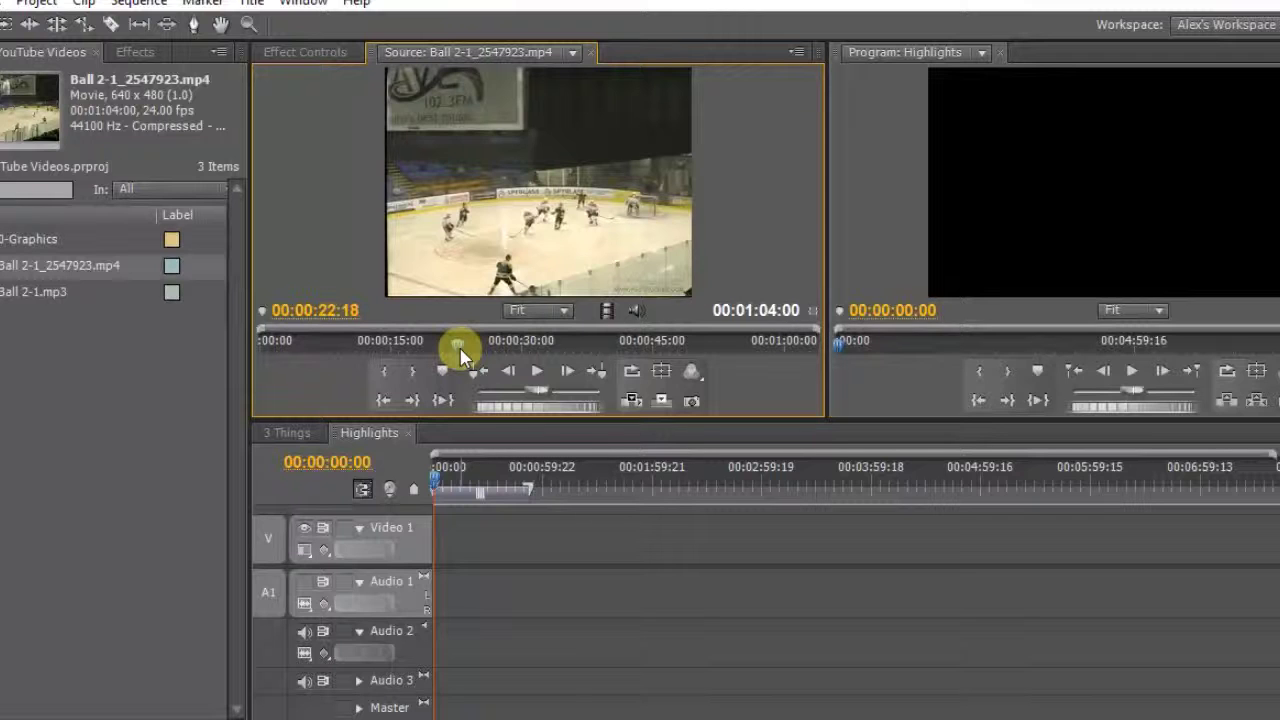
left_click_drag(458, 346, 452, 346)
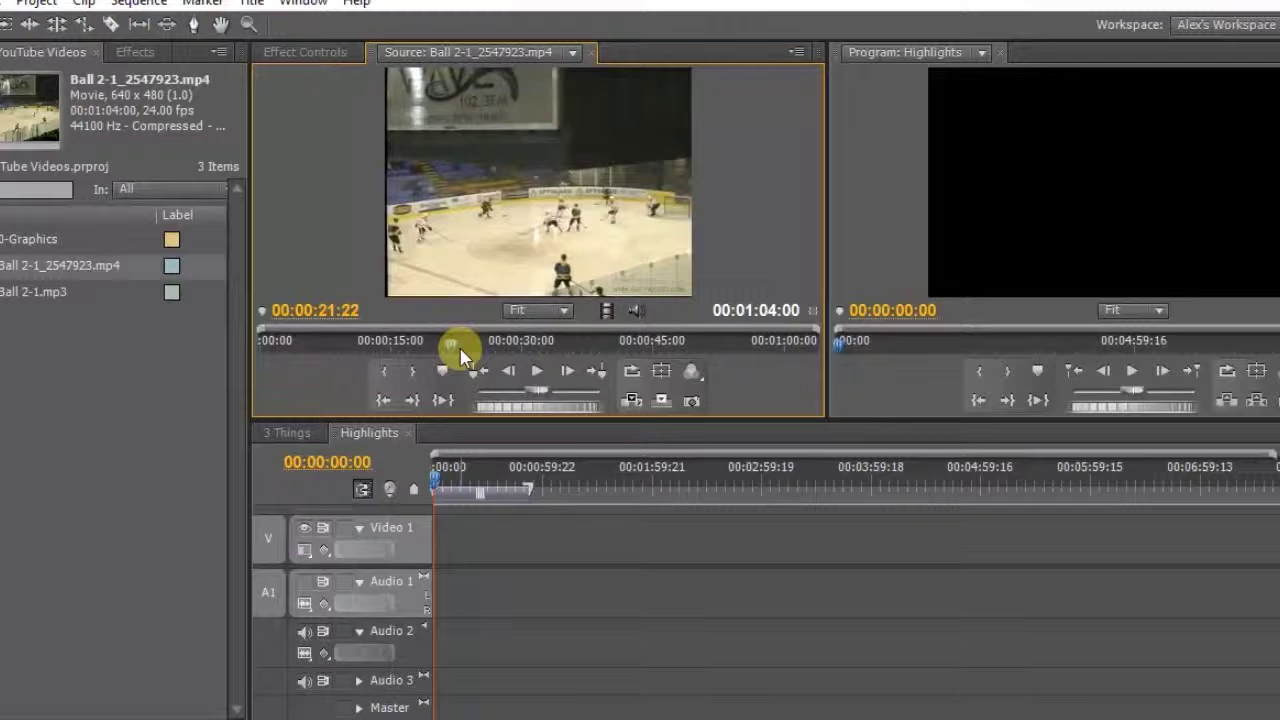
key("space")
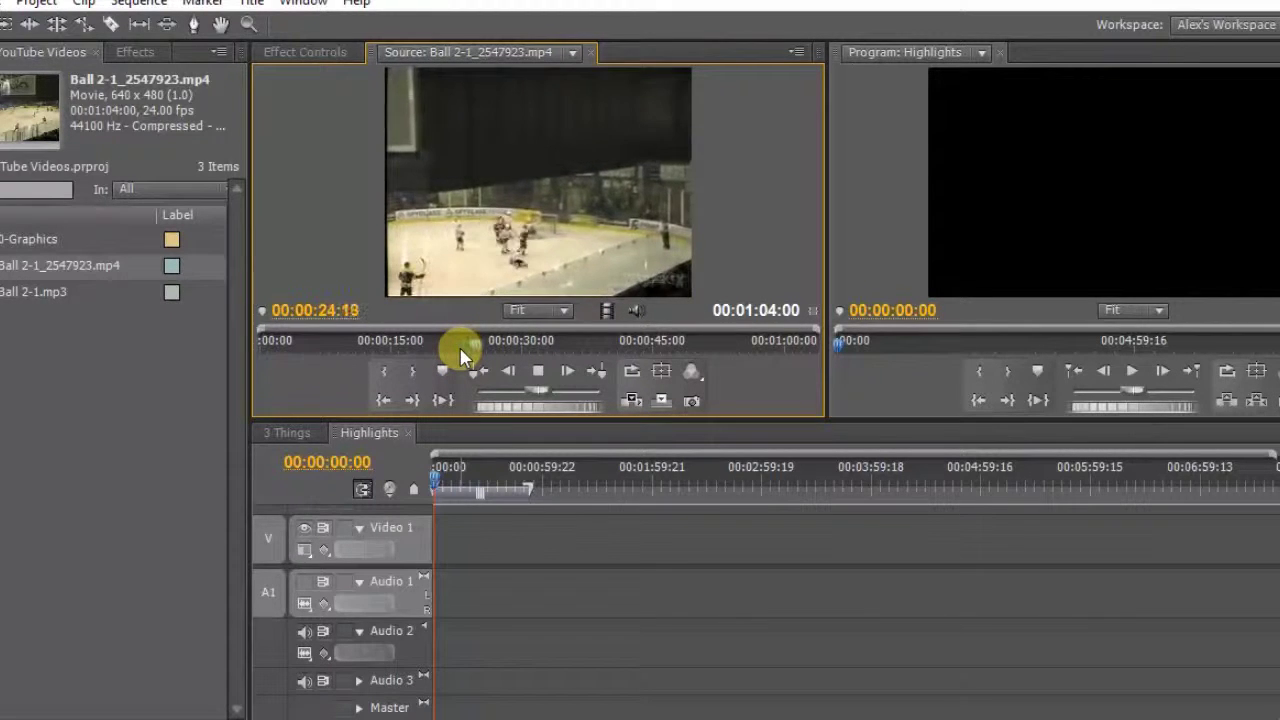
key("space")
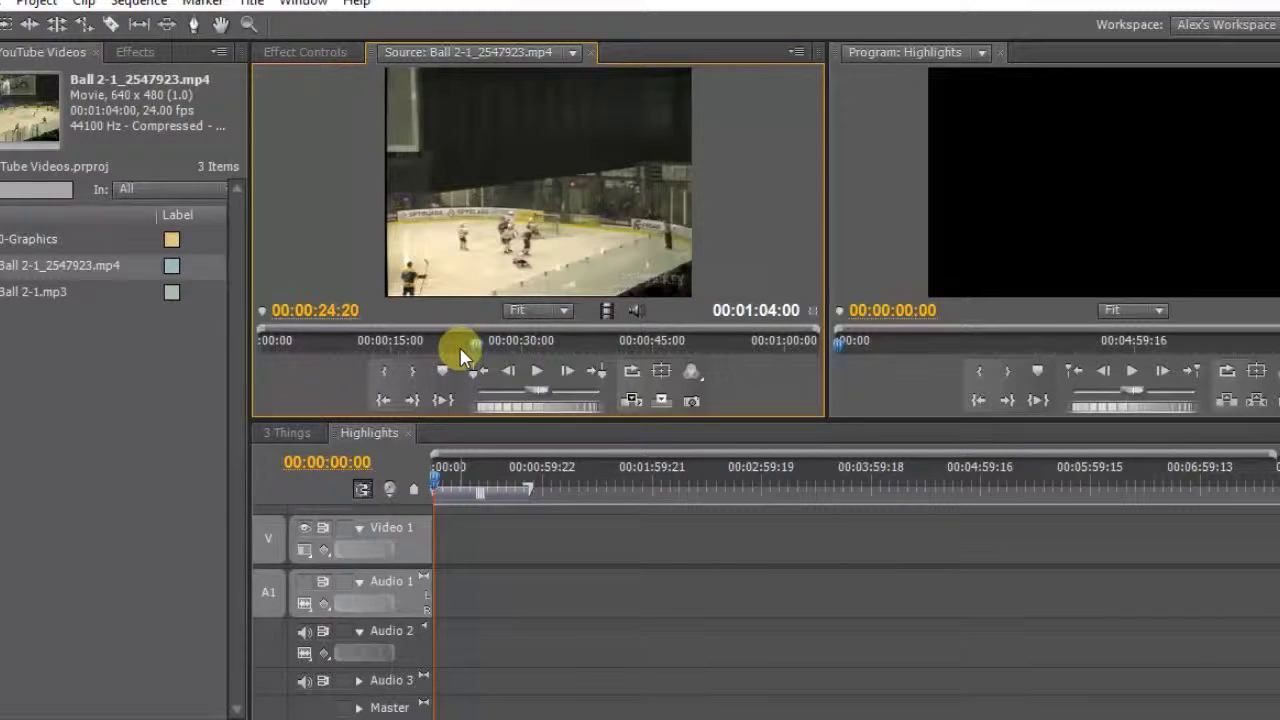
key("i")
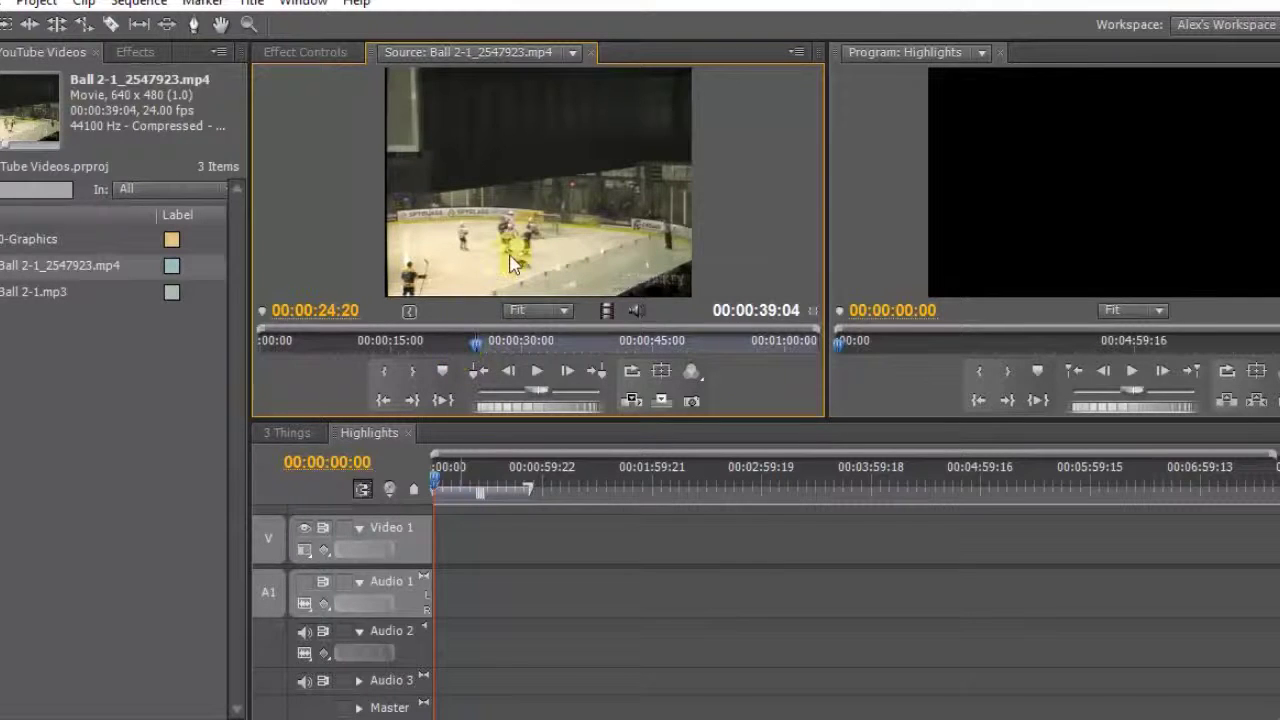
Place the trimmed hockey clip on Video 1 and Audio 1 and zoom the timeline around it.
left_click_drag(512, 252, 488, 534)
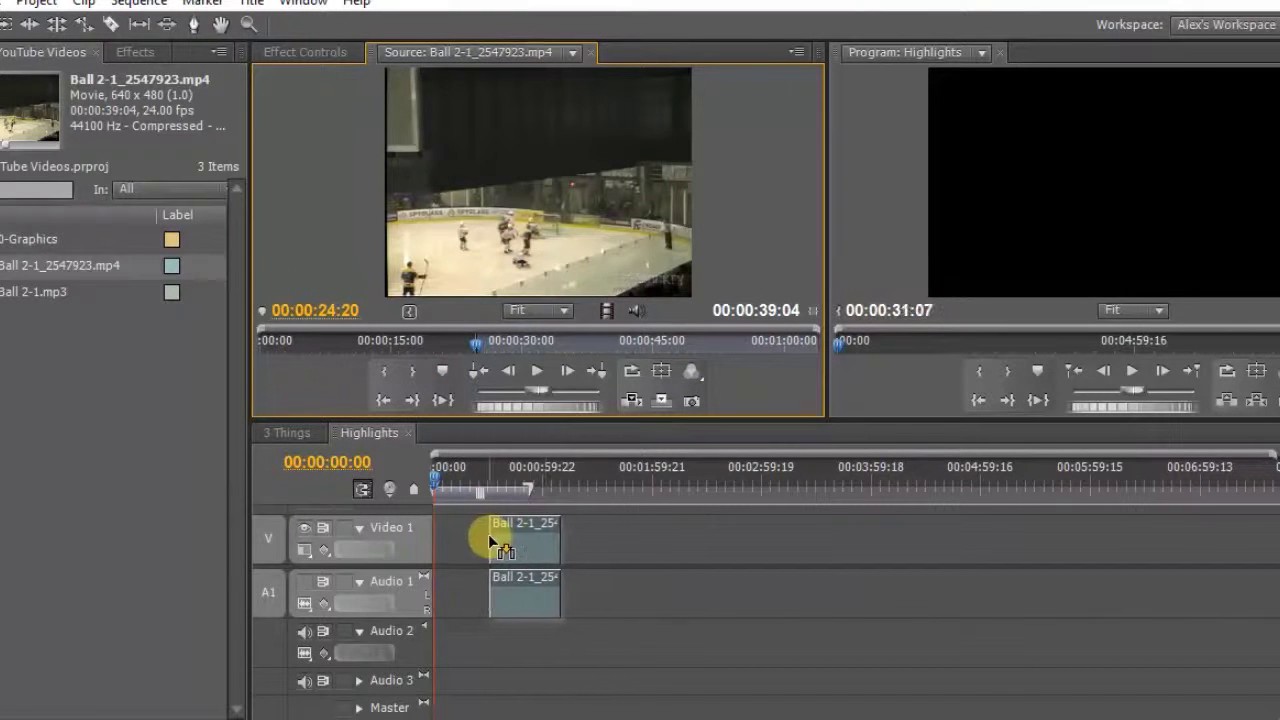
left_click(487, 466)
key("equal")
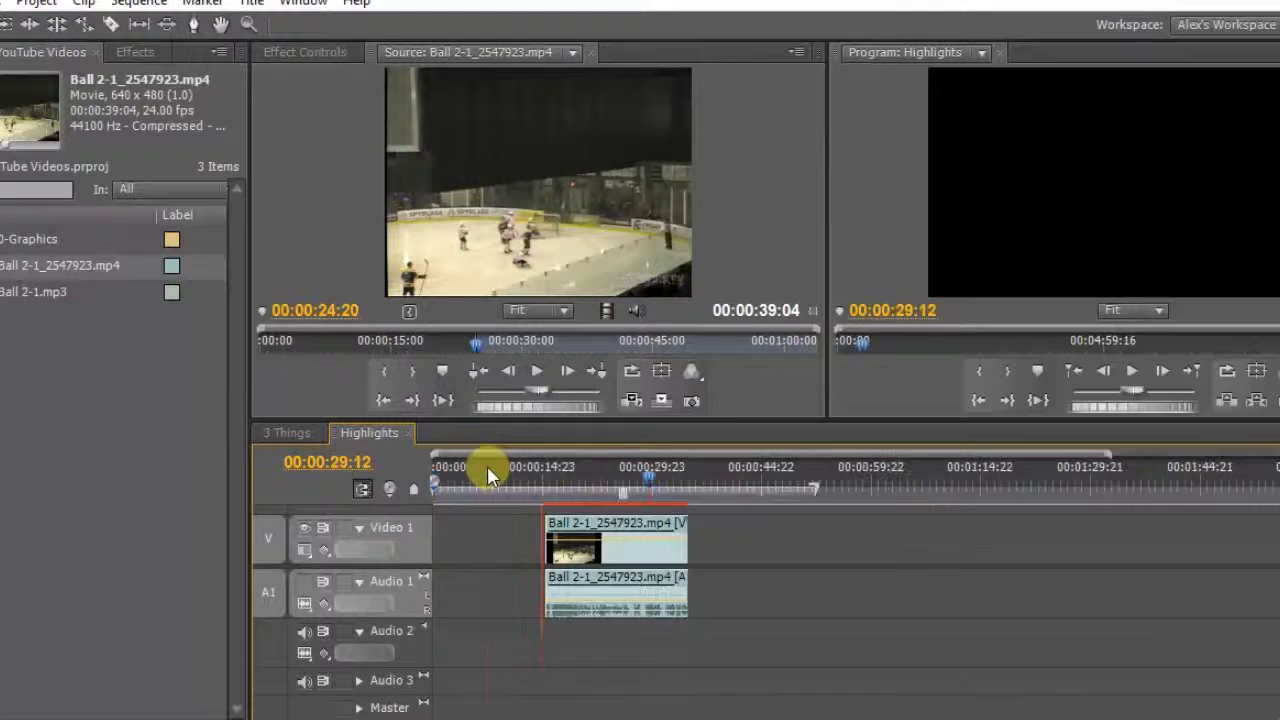
key("equal")
key("equal")
key("minus")
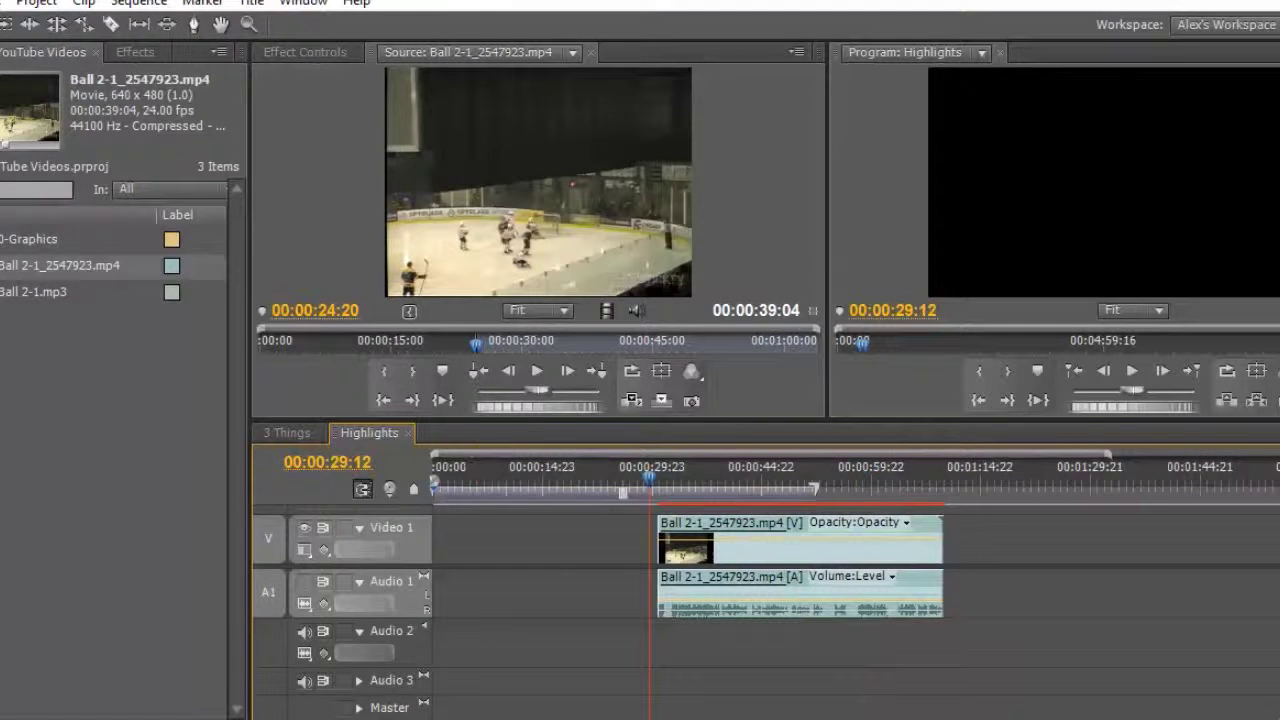
Mark Ball 2-1.mp3's In point at 00;00;12;21 and drop it on Audio 2 under the hockey clip.
double_click(60, 291)
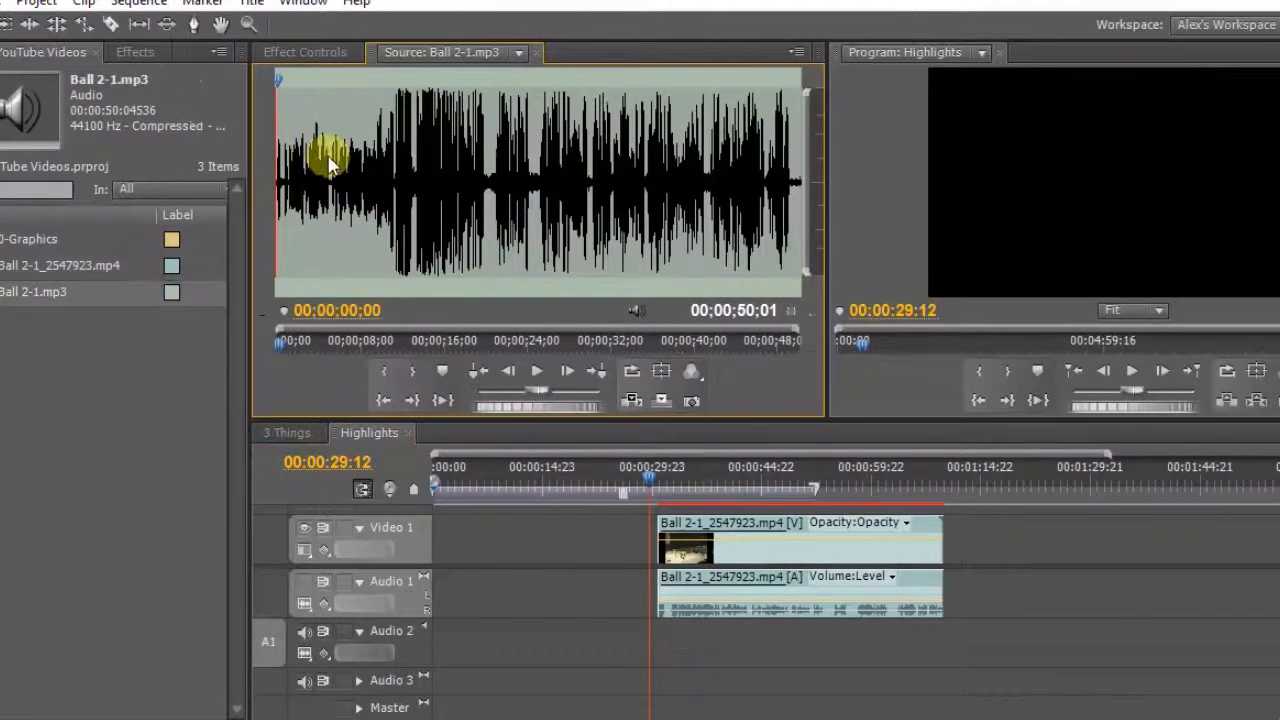
left_click(389, 168)
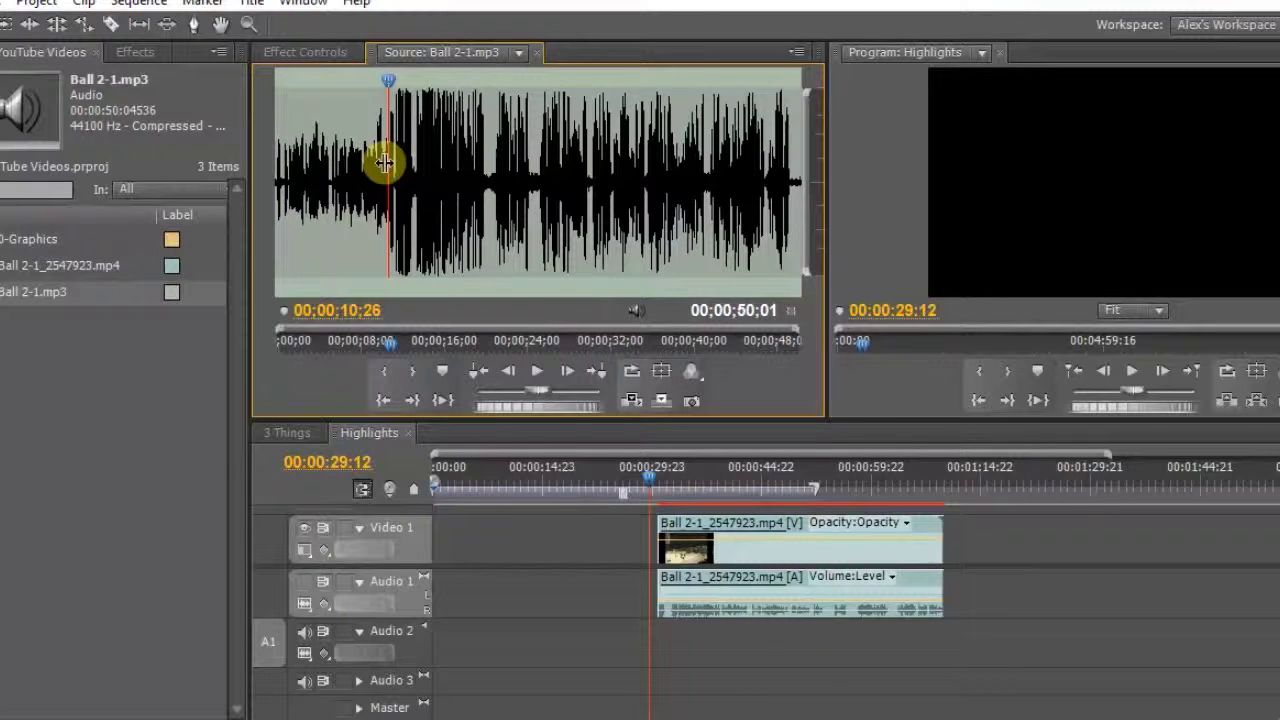
key("space")
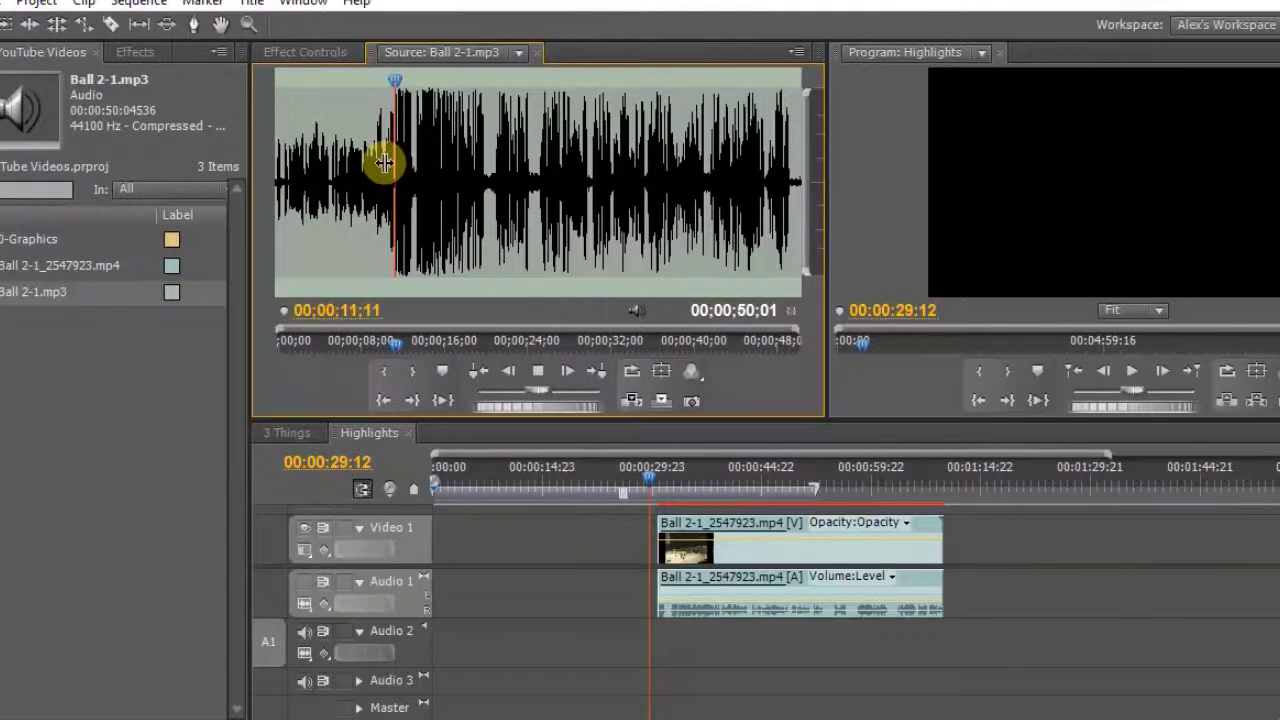
key("i")
key("space")
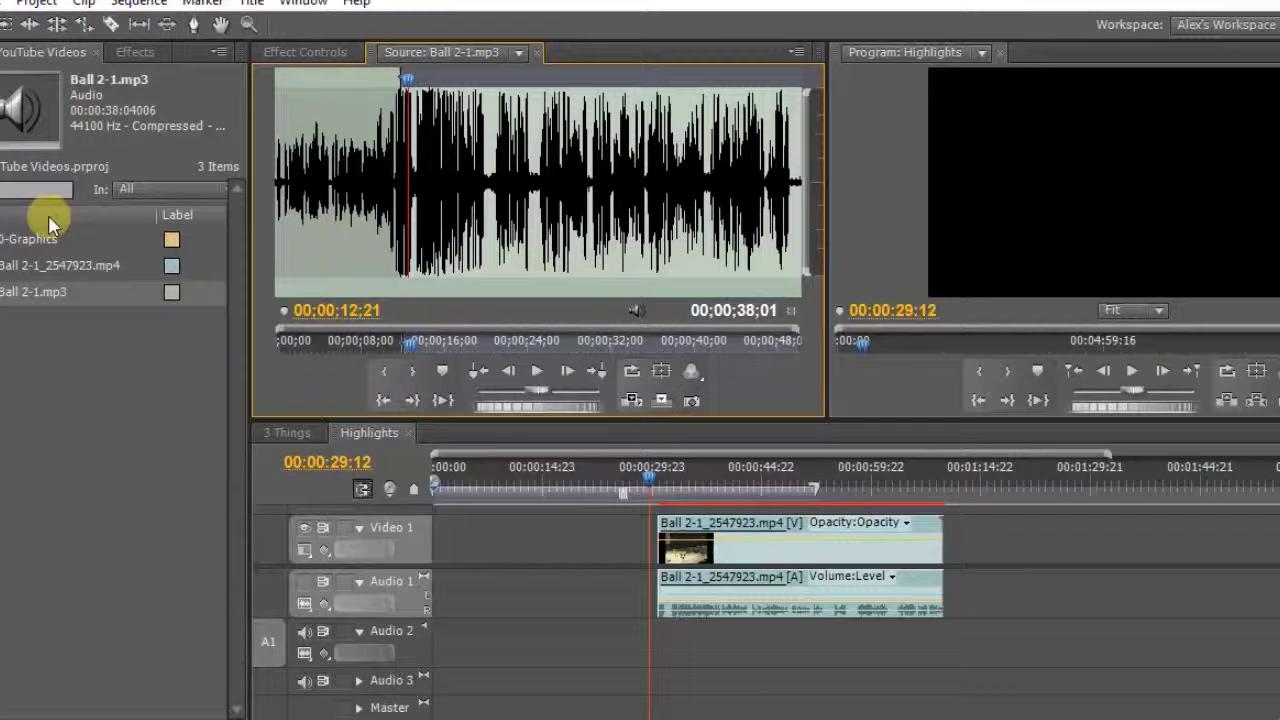
left_click_drag(449, 306, 662, 657)
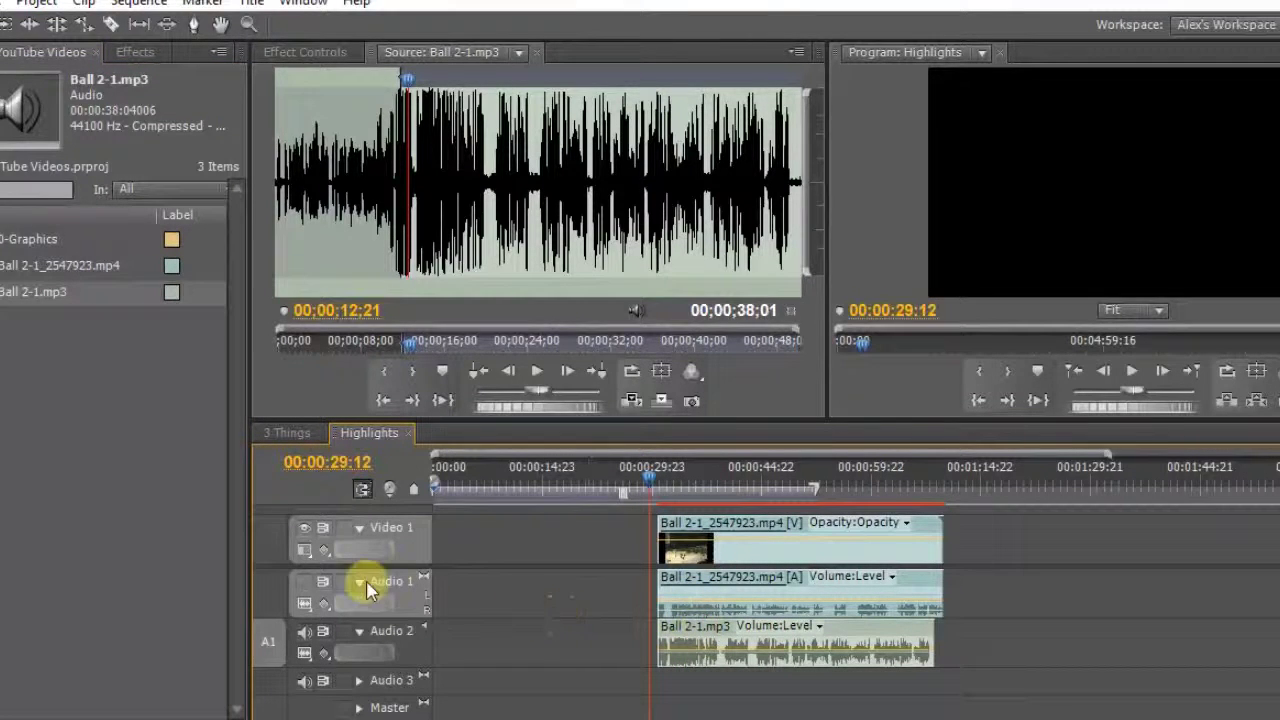
Turn off Audio 1's track output, leaving the hockey clip's original sound muted.
left_click(305, 584)
left_click(305, 584)
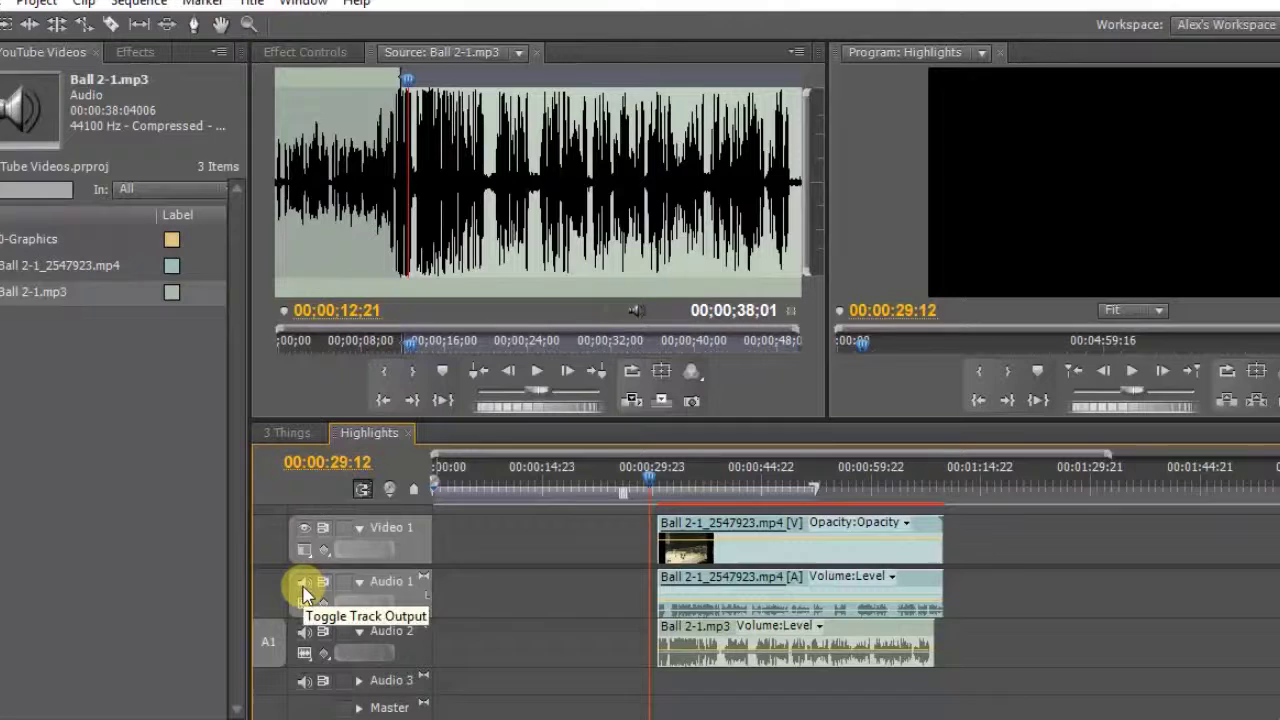
left_click(305, 586)
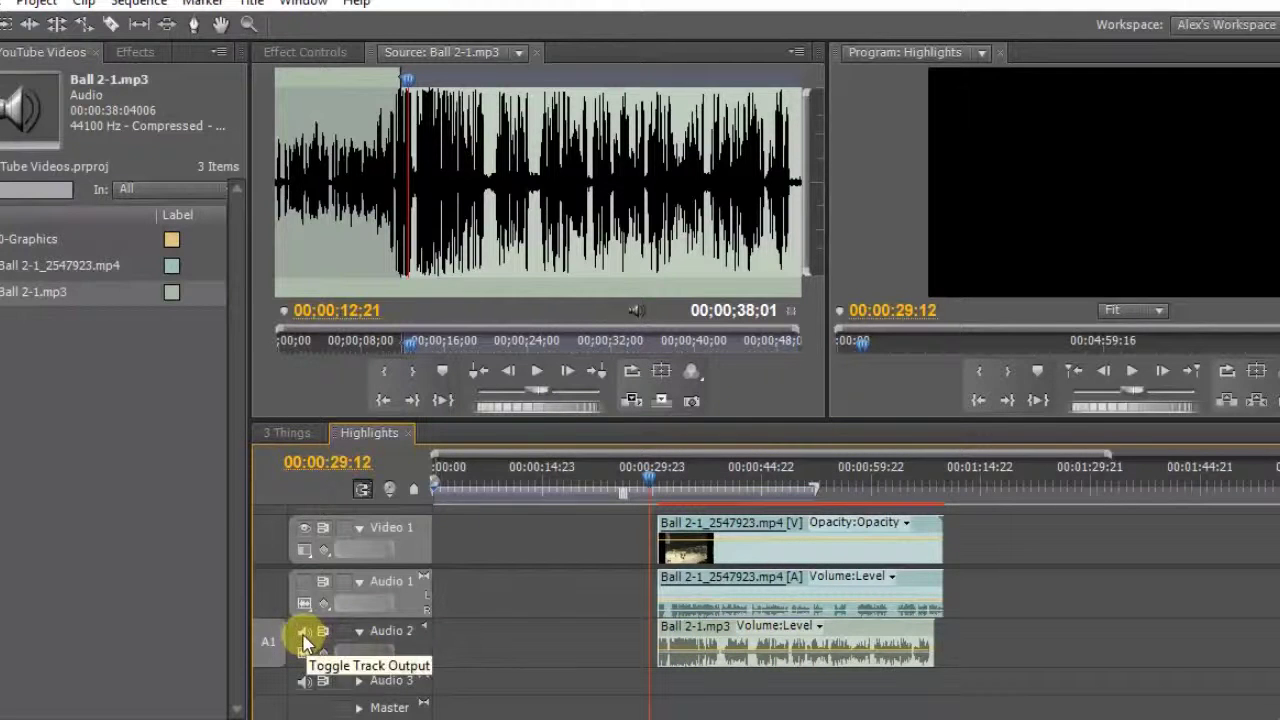
Select the Video 1, Audio 1 and Audio 2 clips and drag them about 12 seconds earlier together.
left_click_drag(623, 523, 768, 677)
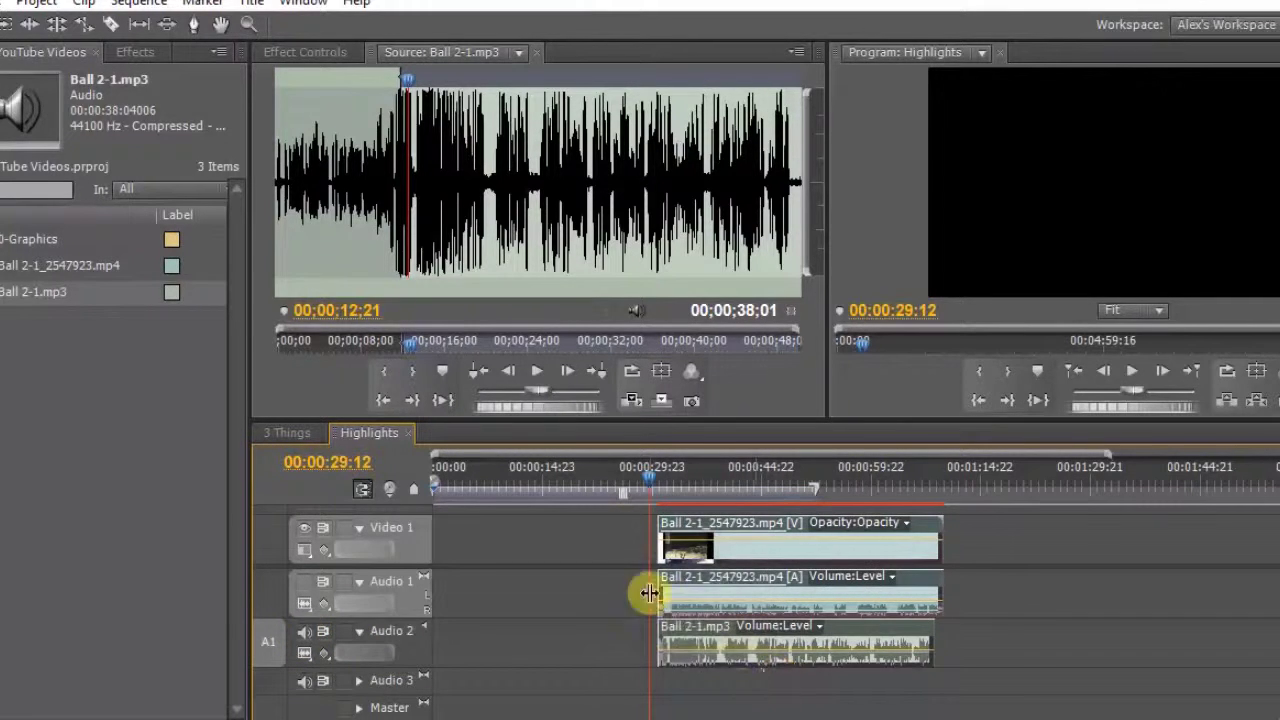
left_click_drag(650, 593, 508, 588)
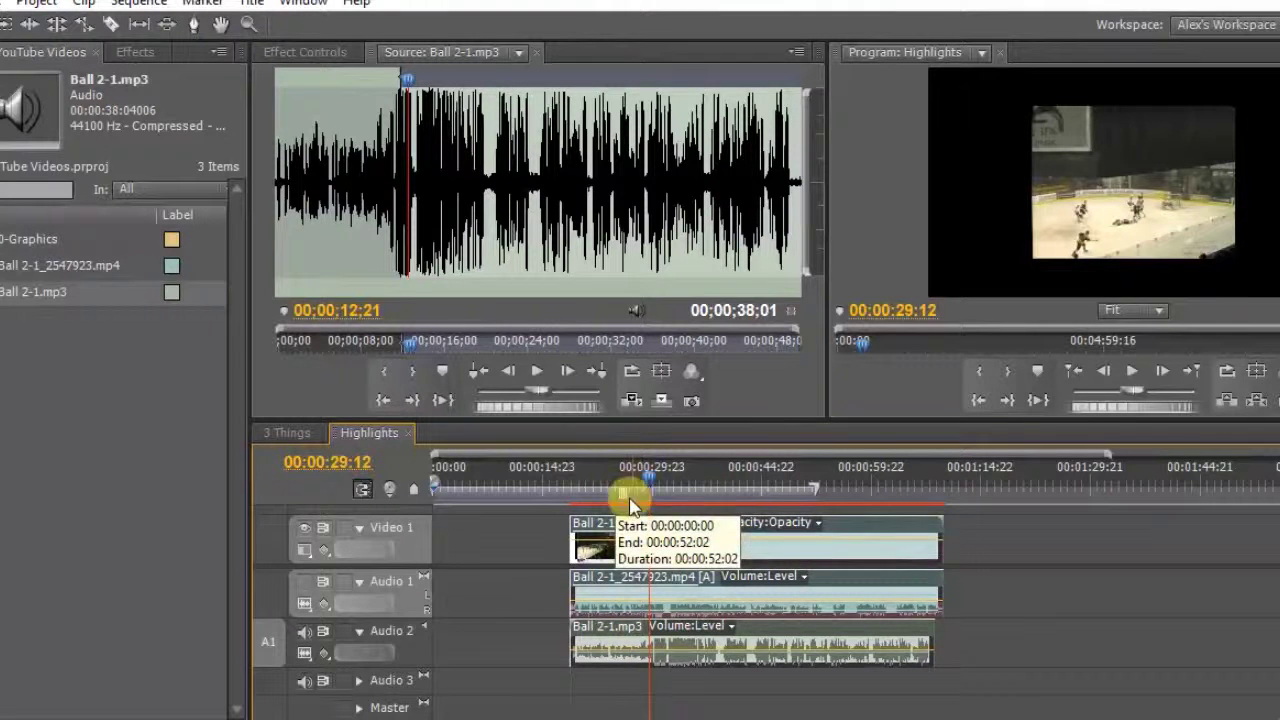
left_click(516, 553)
Set the hockey clip's Motion Scale to 156 in Effect Controls.
left_click(655, 557)
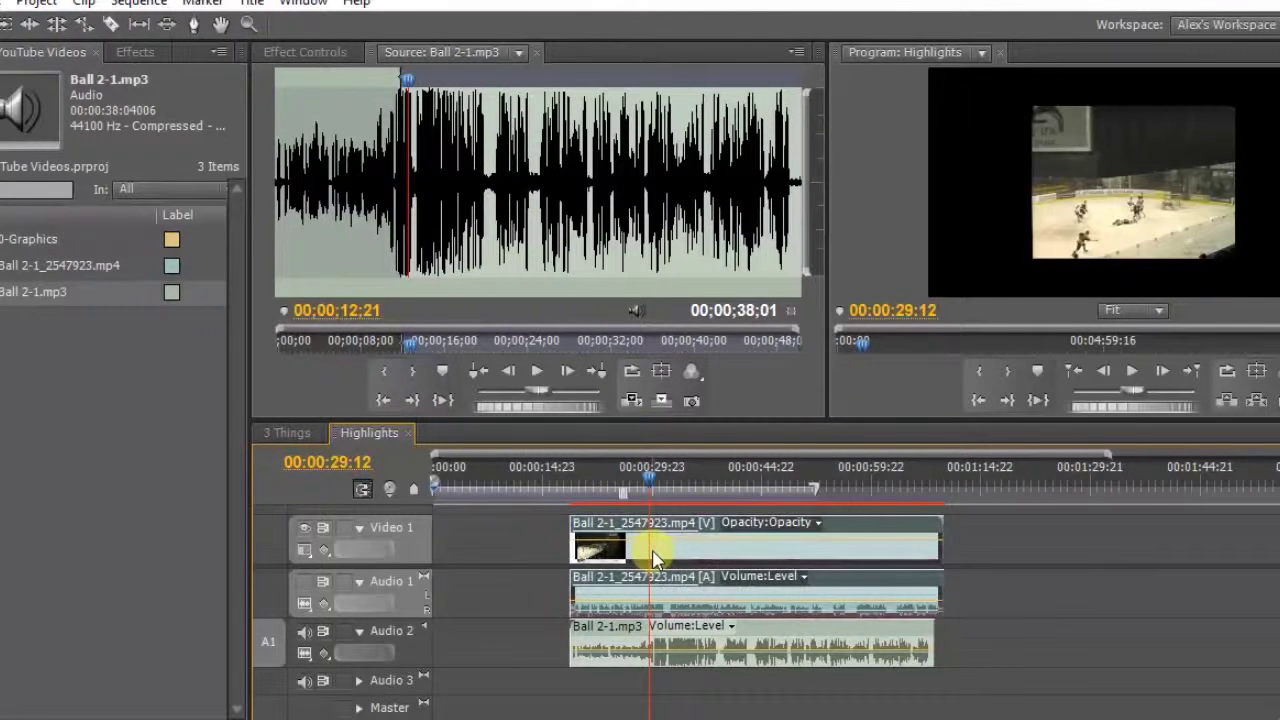
double_click(655, 557)
left_click(309, 51)
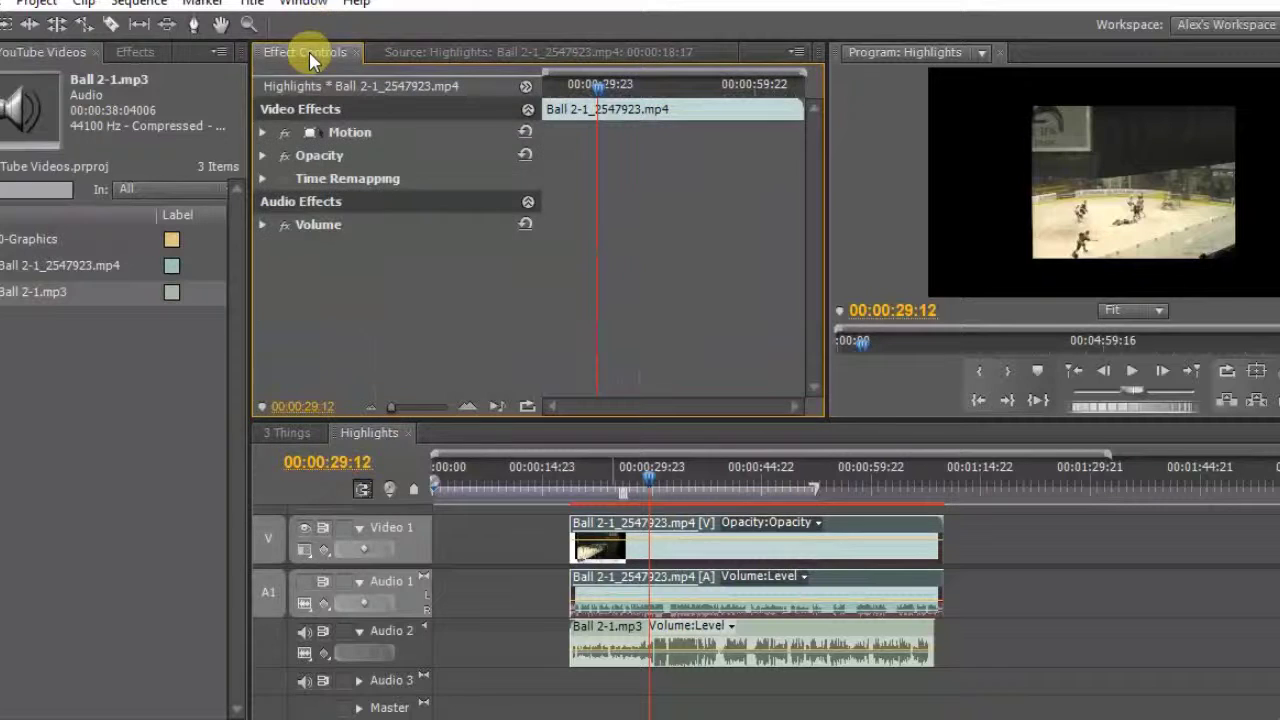
left_click(264, 132)
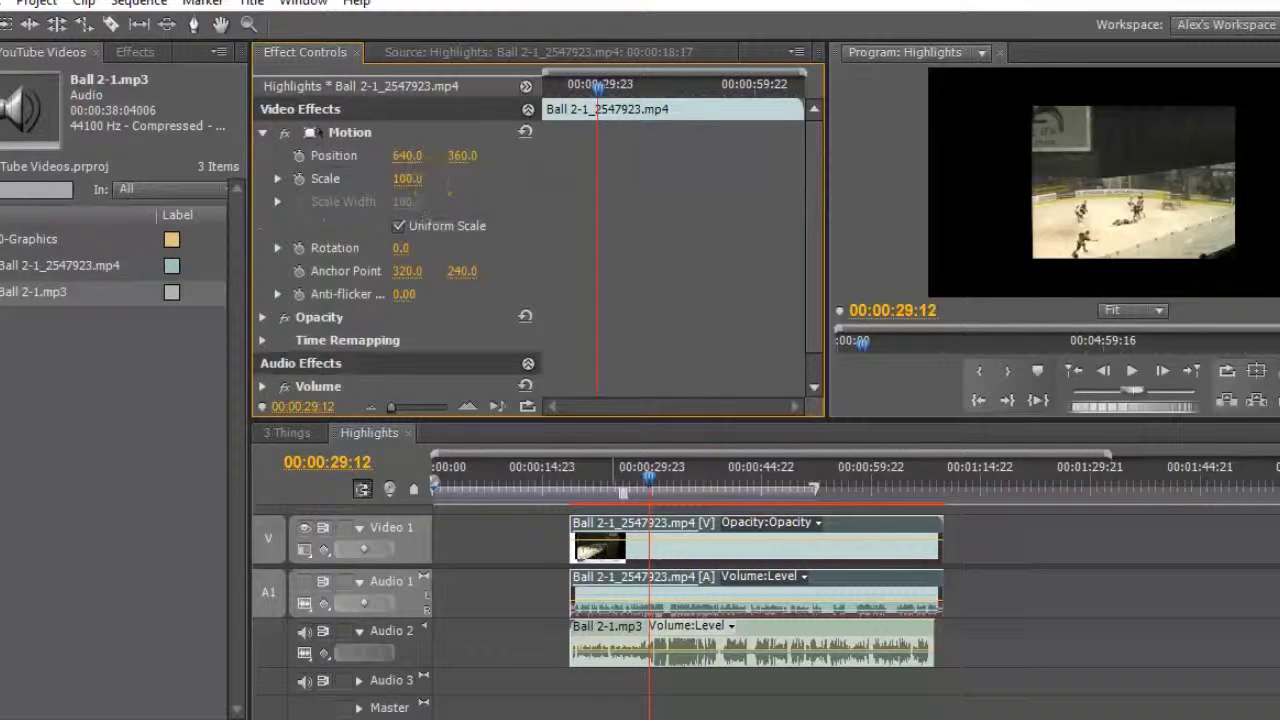
left_click_drag(407, 178, 414, 180)
left_click(624, 478)
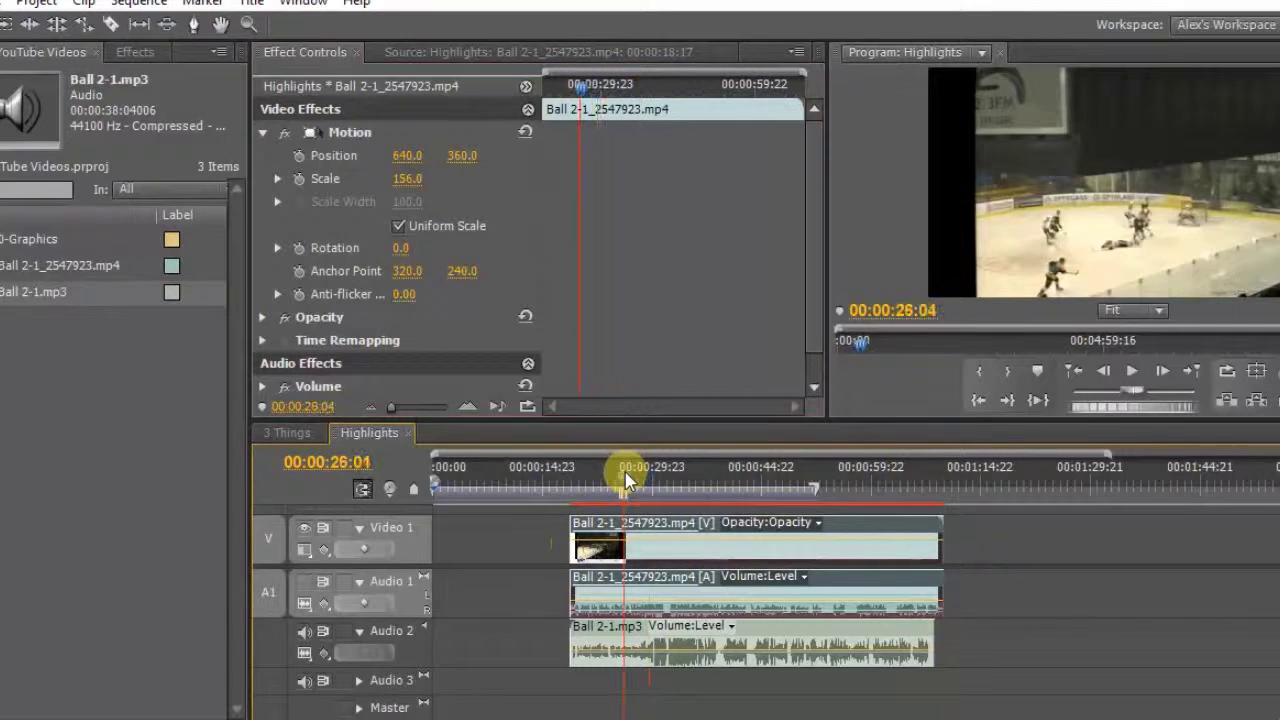
key("space")
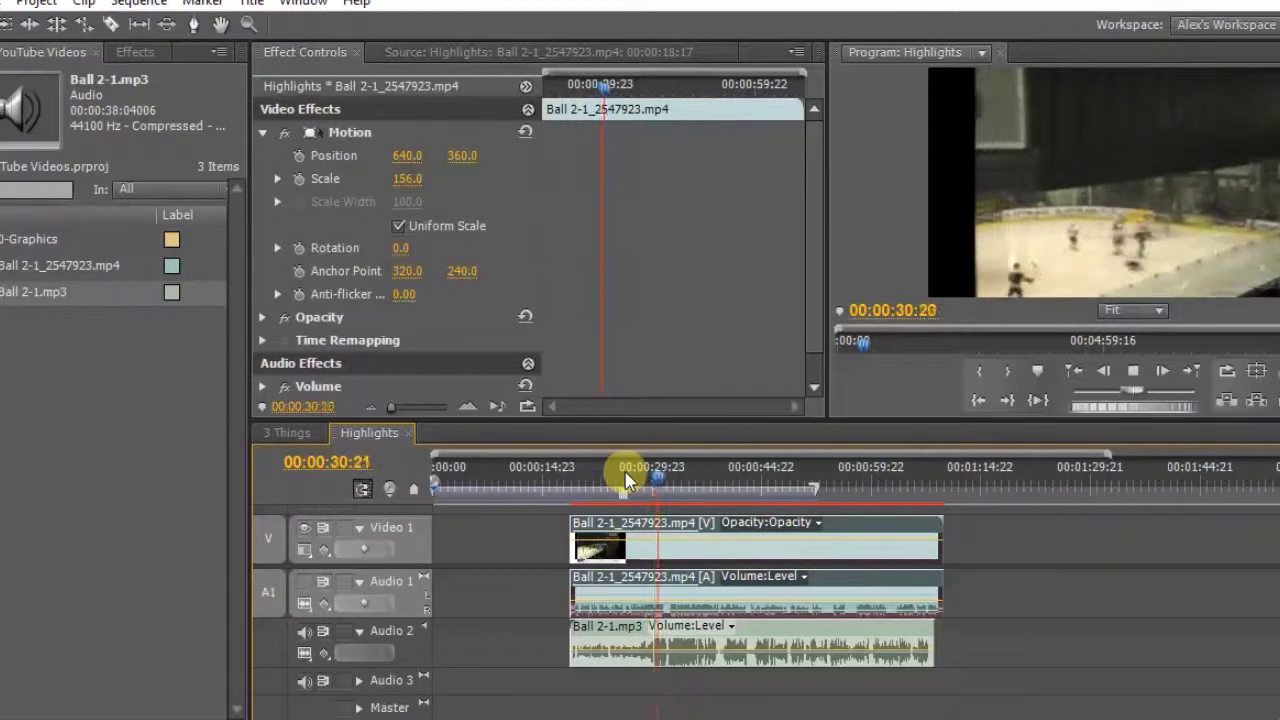
key("space")
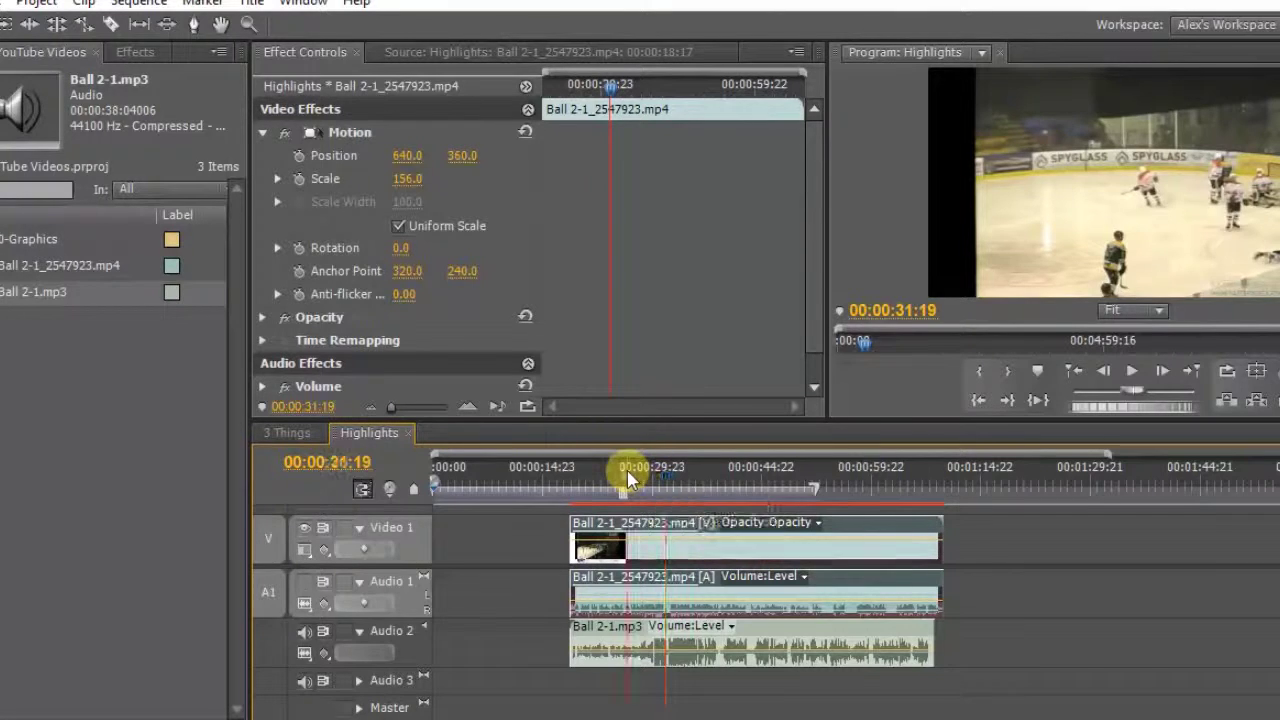
left_click(627, 480)
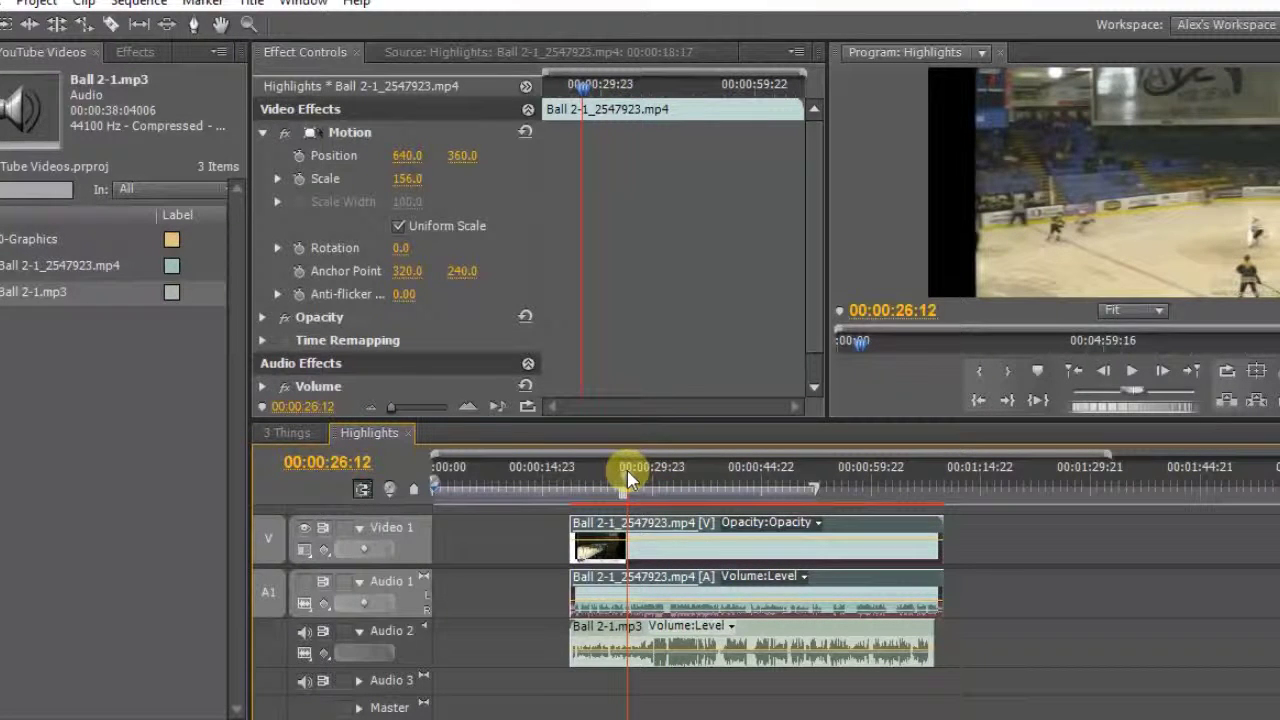
key("space")
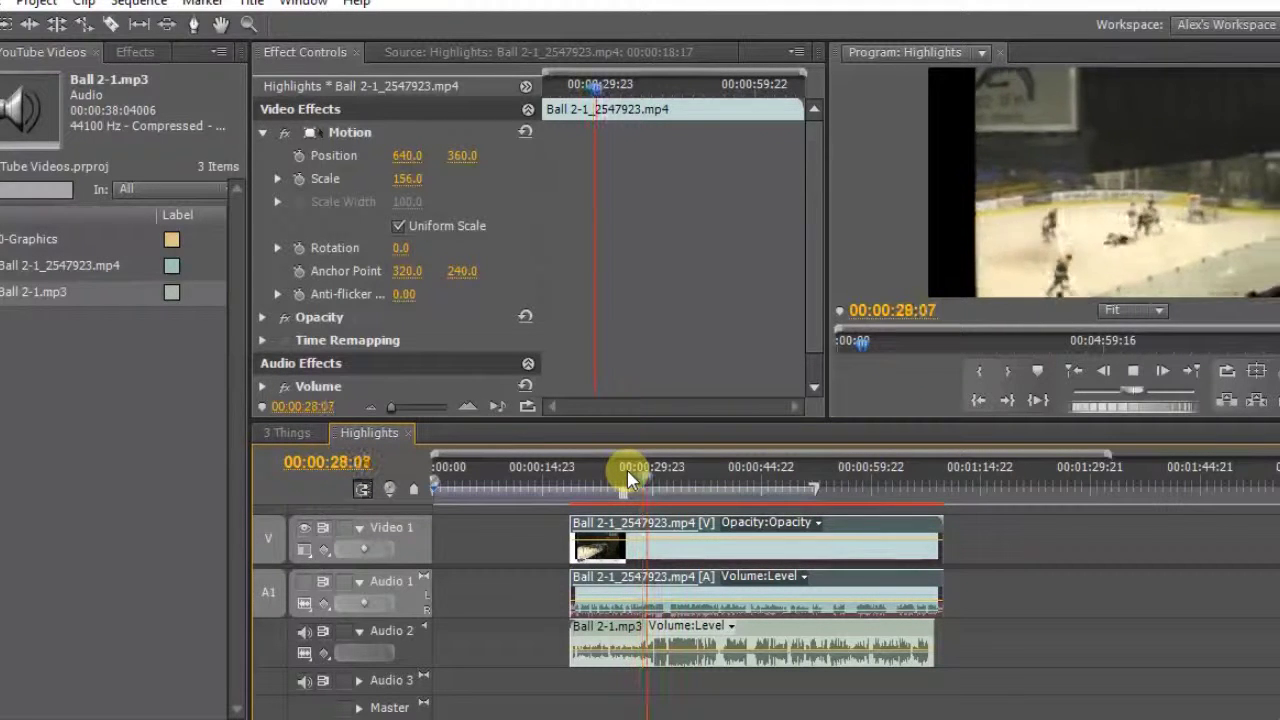
key("space")
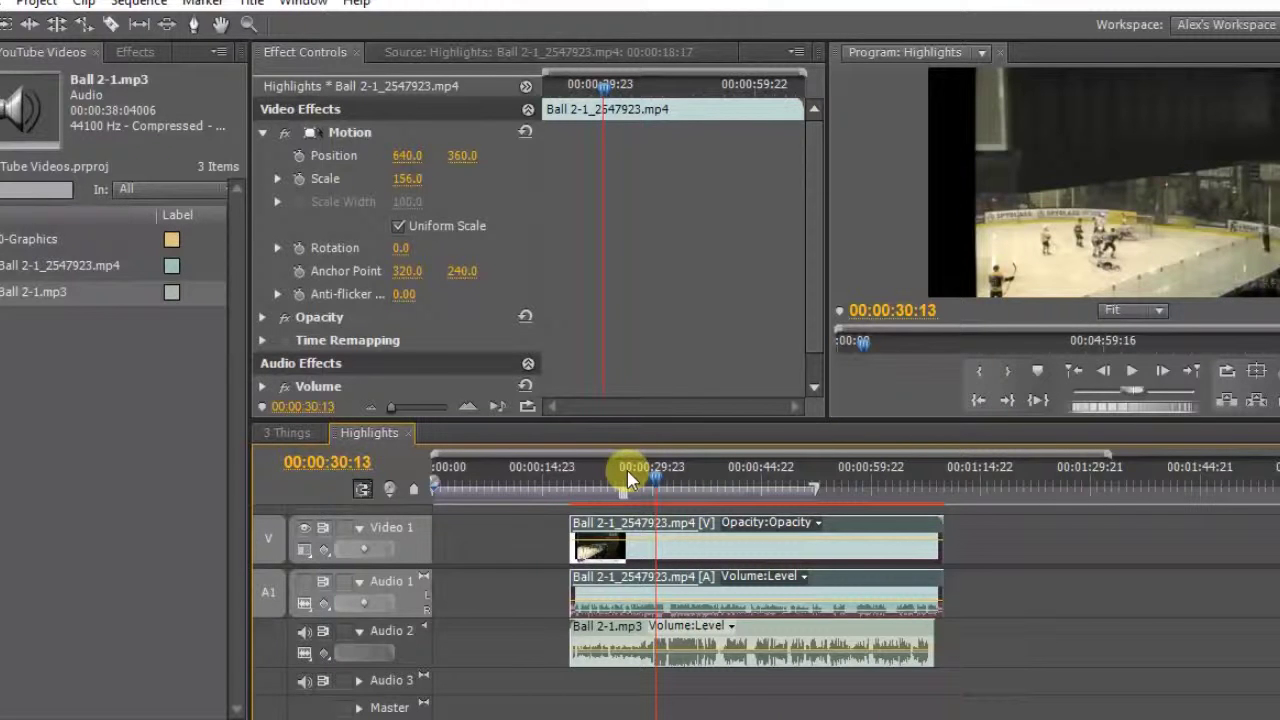
key("equal")
key("equal")
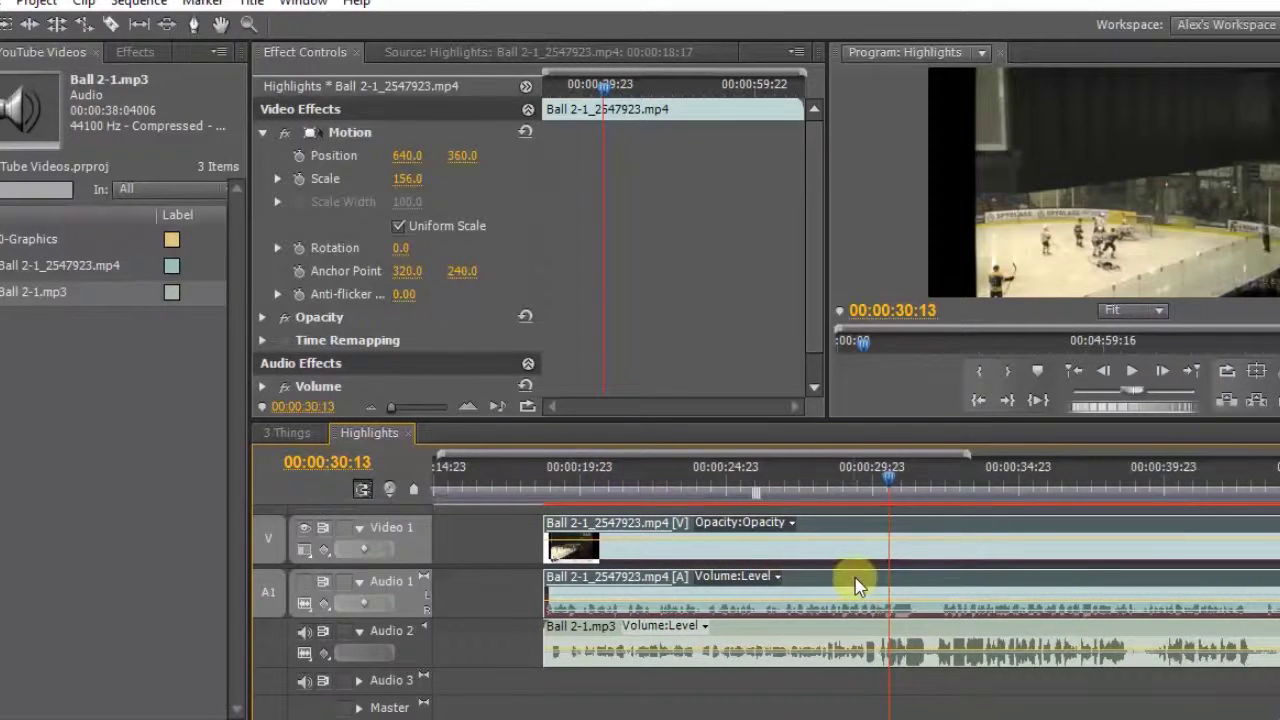
left_click(871, 484)
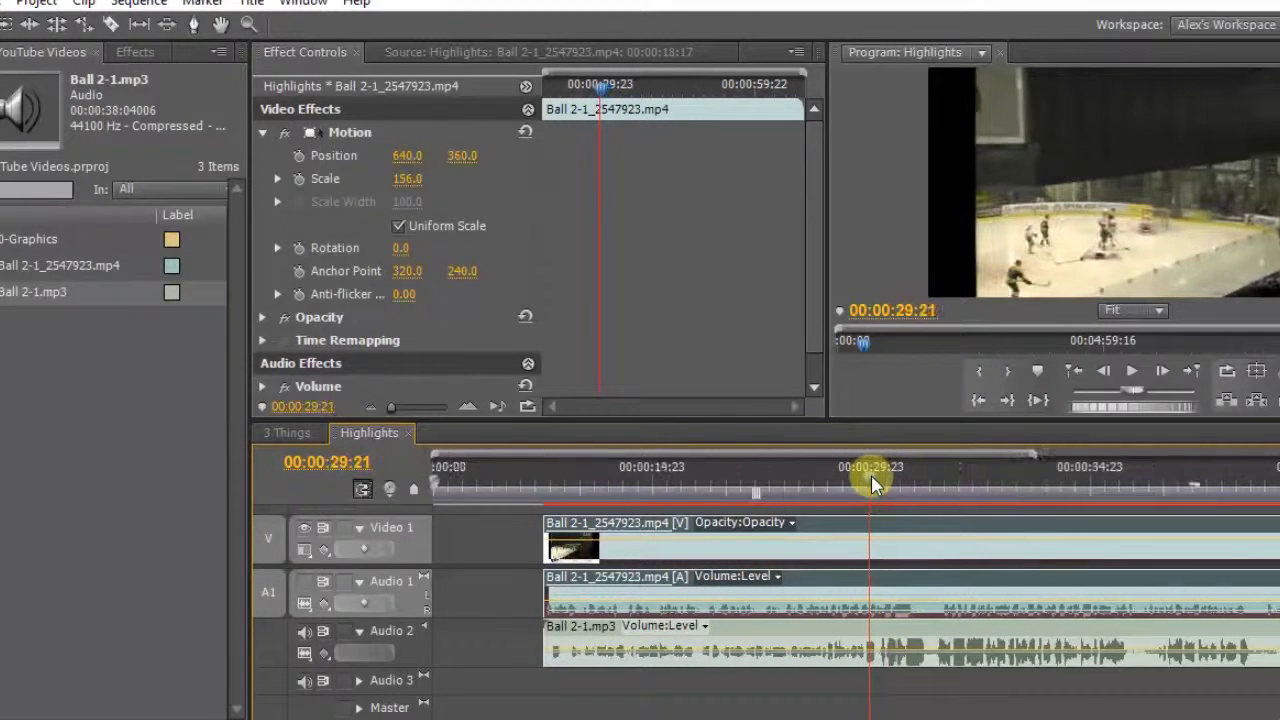
key("minus")
key("minus")
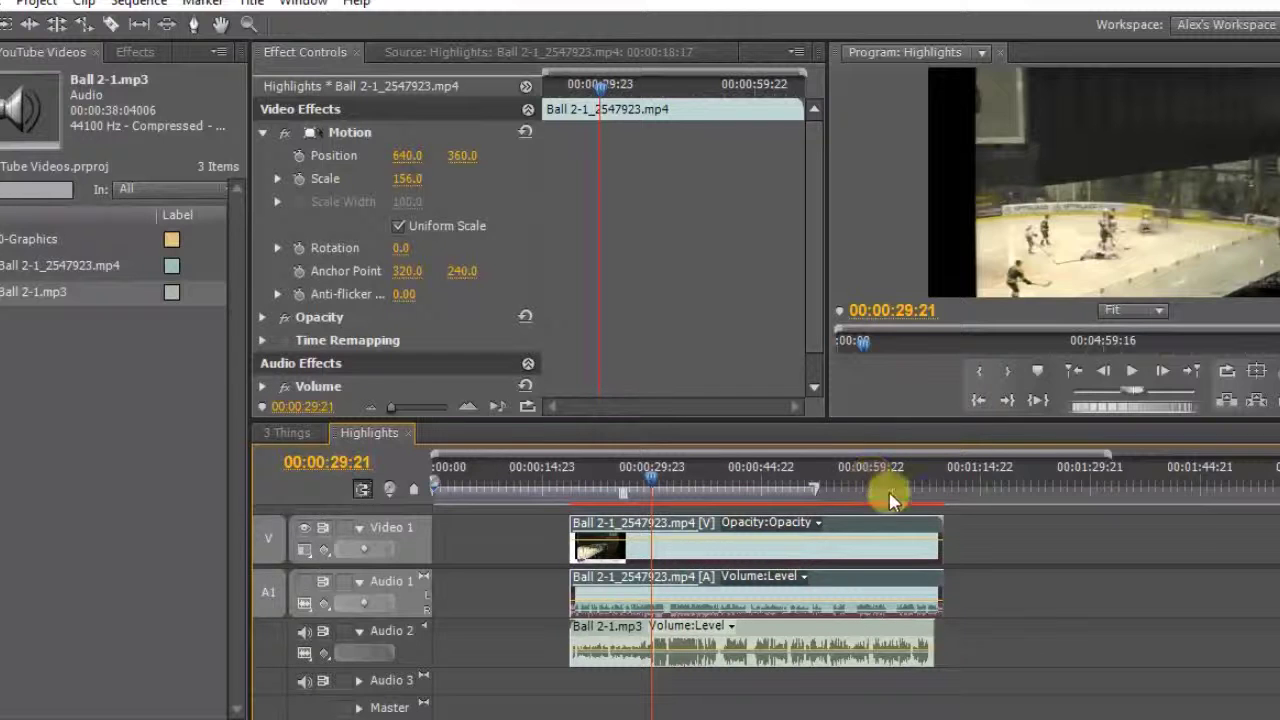
Trim about 1 second off the hockey clip's end and ripple delete the leading gap.
left_click_drag(943, 545, 930, 545)
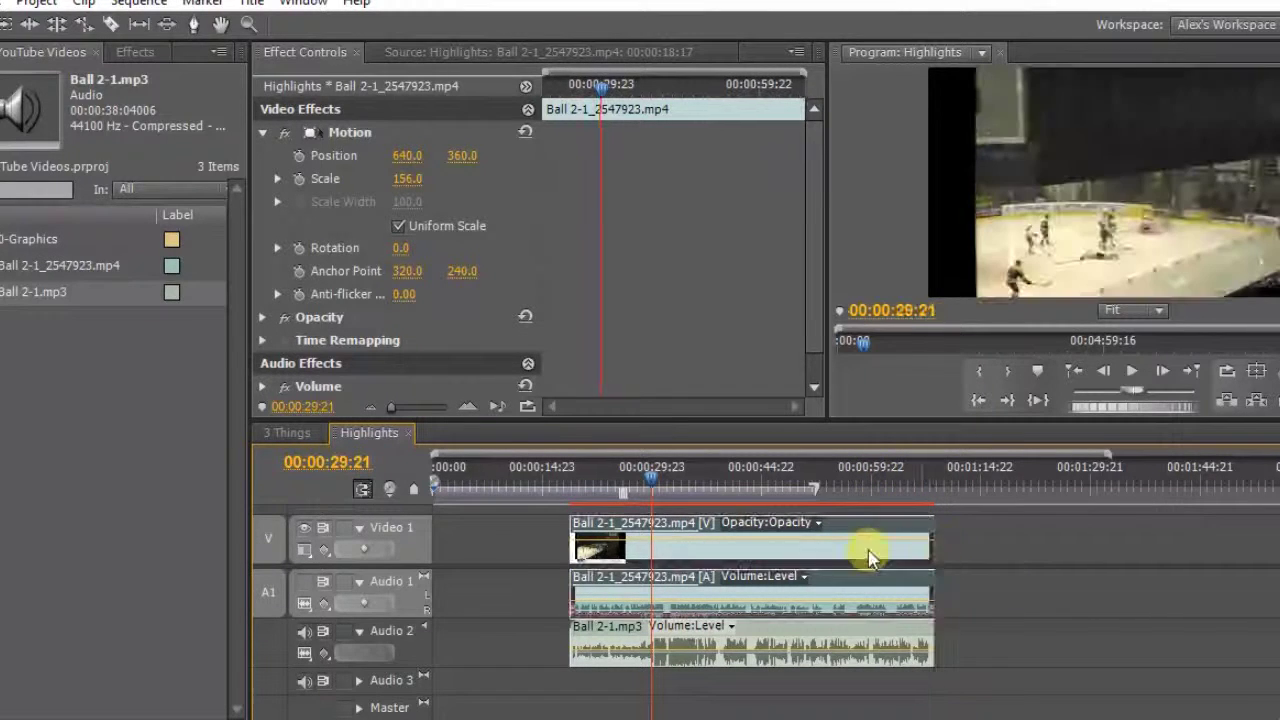
right_click(529, 543)
left_click(548, 557)
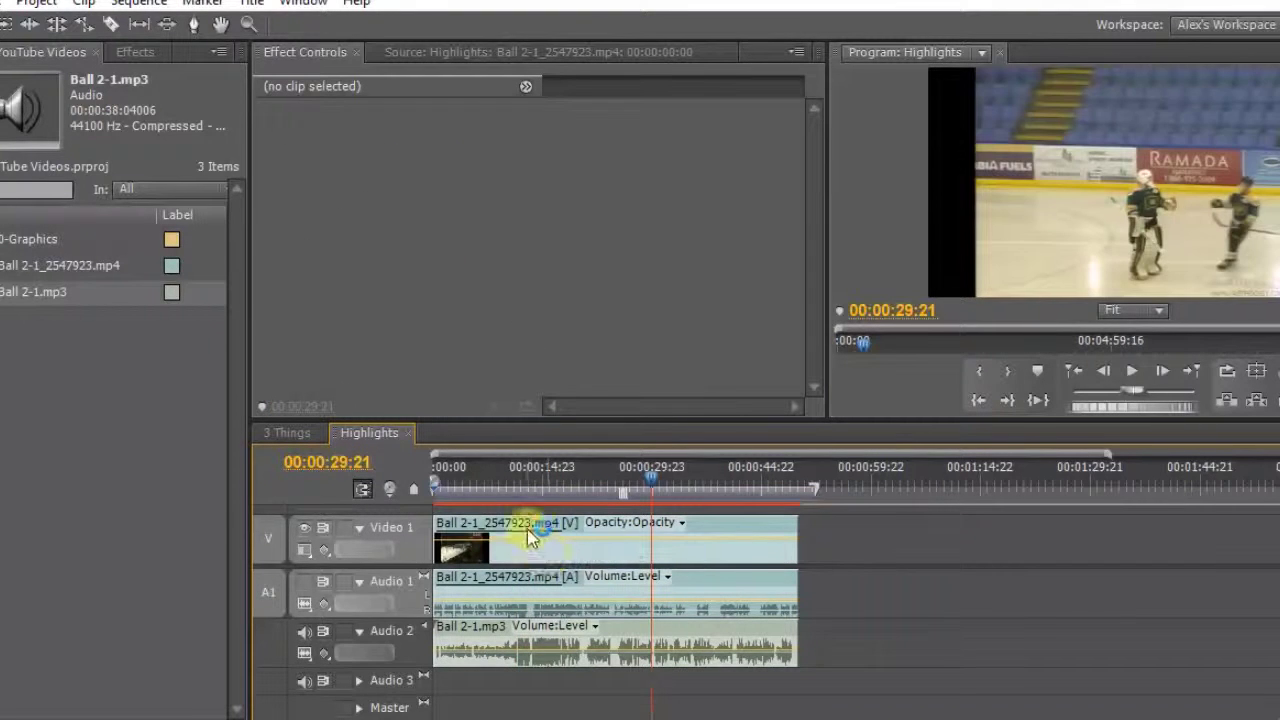
left_click_drag(521, 466, 420, 472)
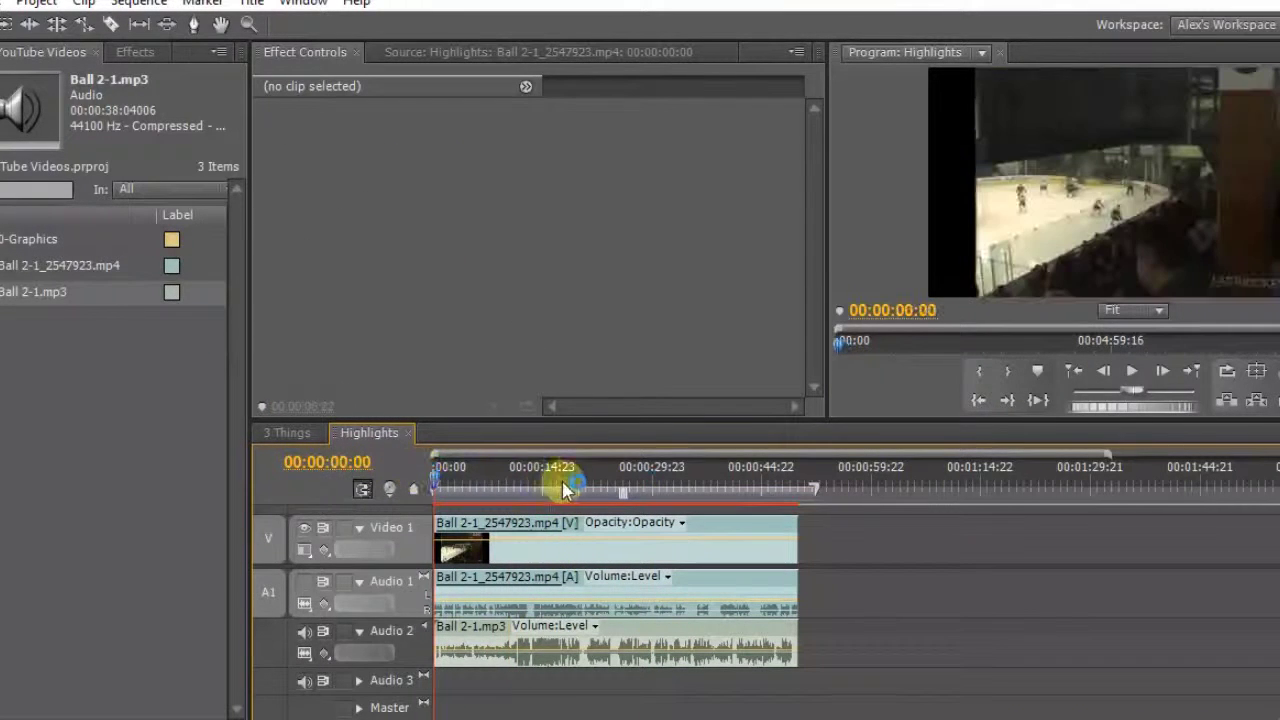
Scrub the timeline between about 40 and 11 seconds to check sync, then select the hockey clip.
left_click_drag(735, 485, 732, 478)
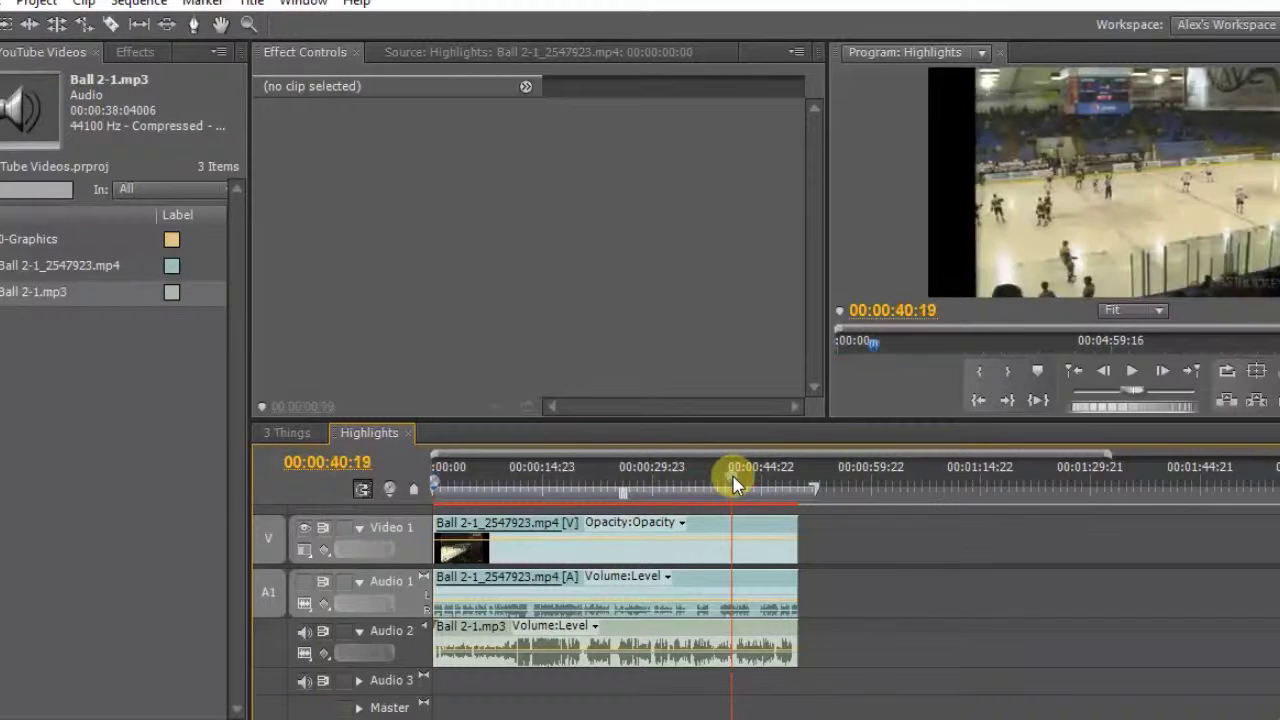
left_click_drag(575, 483, 505, 470)
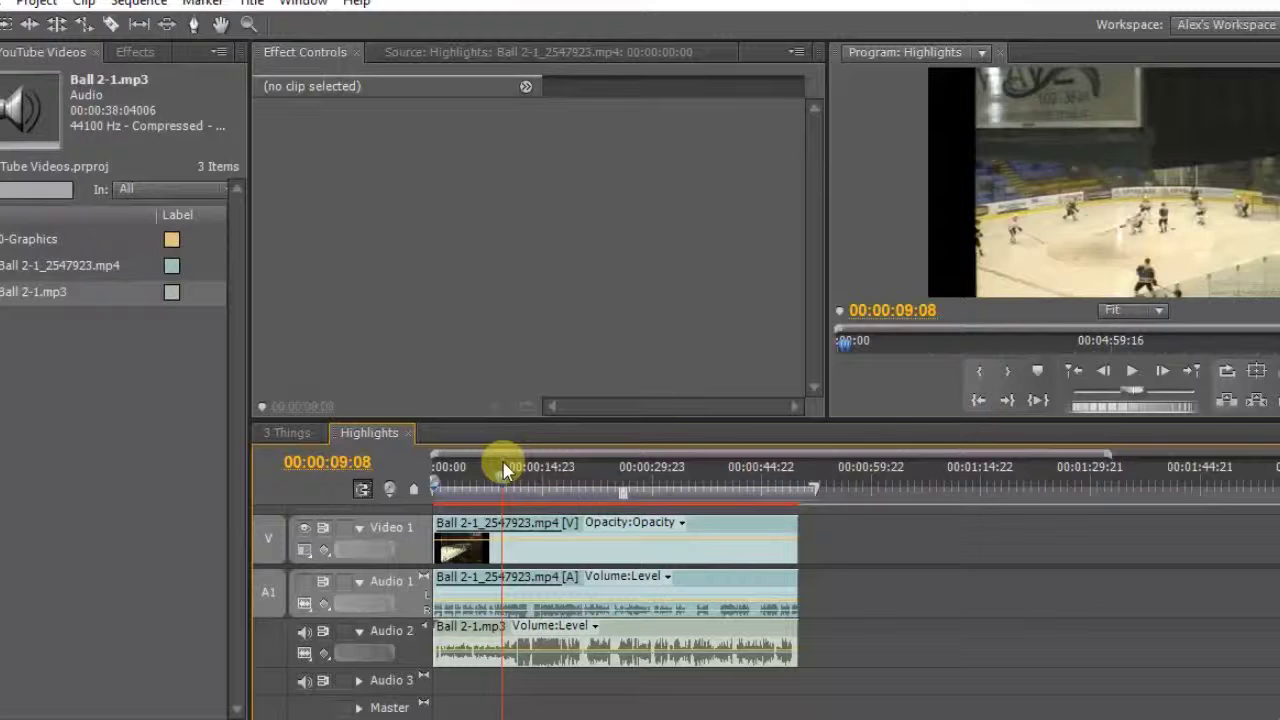
left_click_drag(503, 470, 518, 474)
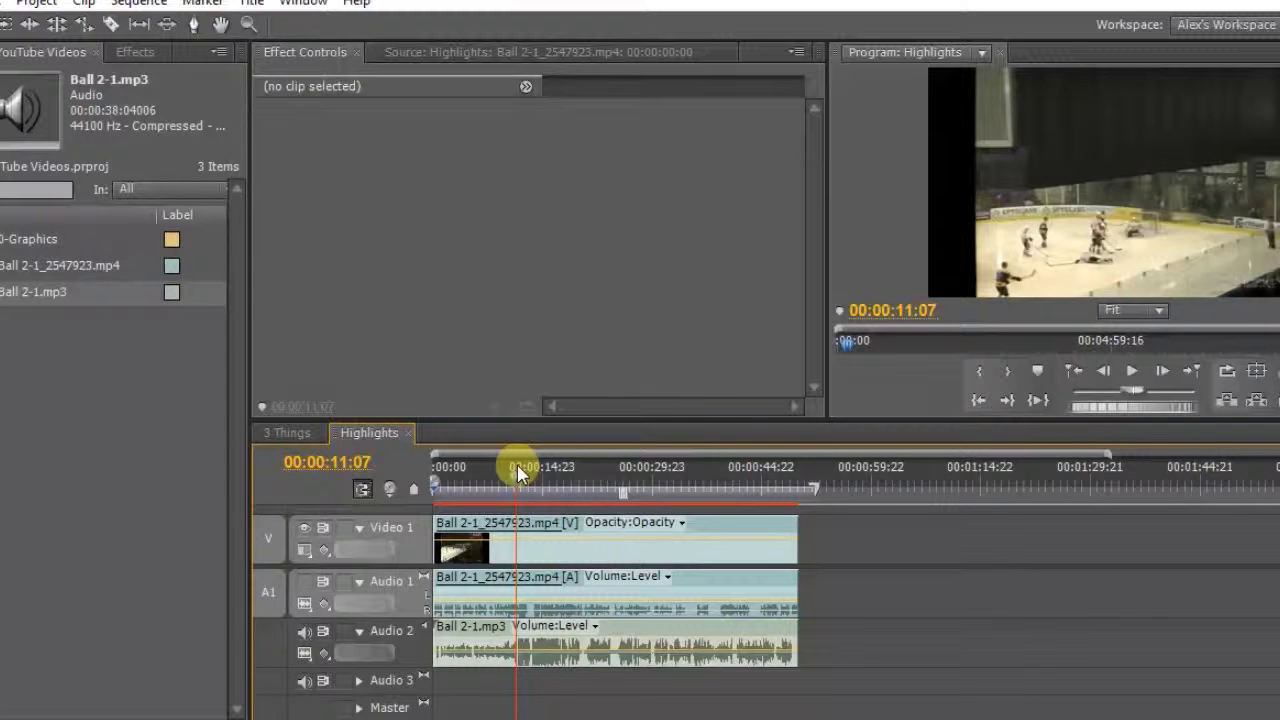
left_click(580, 598)
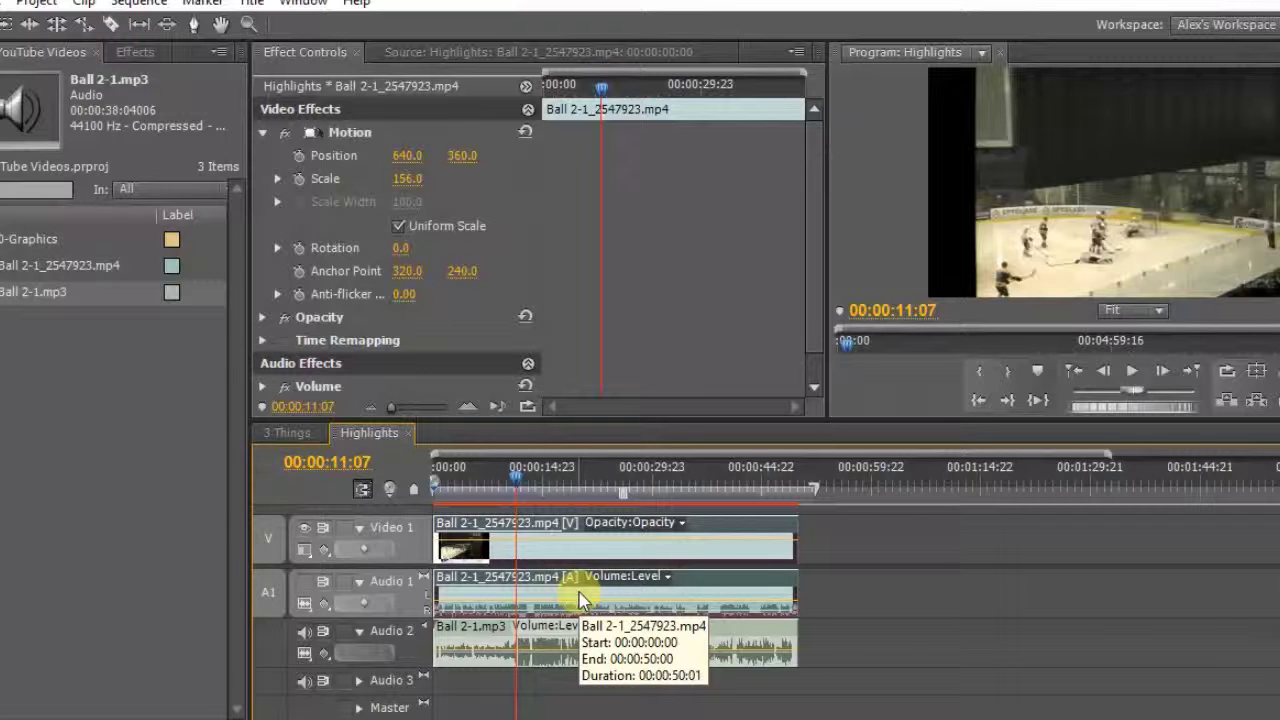
left_click(641, 482)
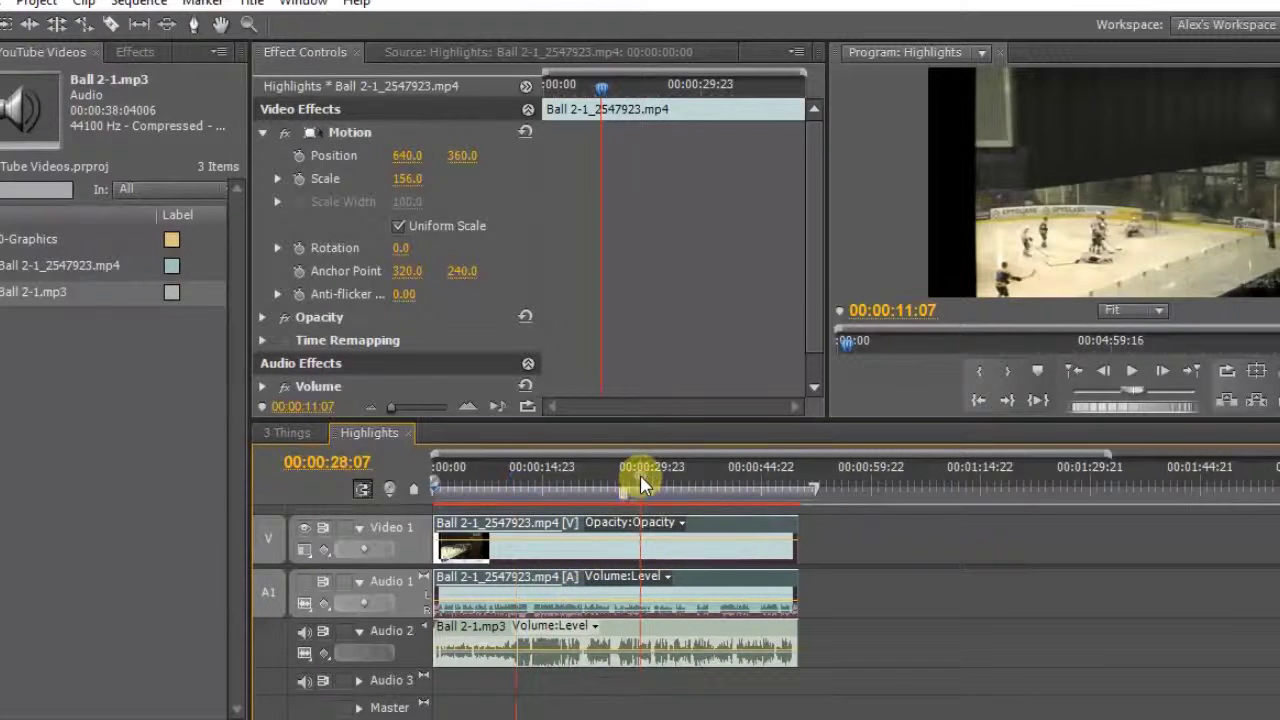
left_click(590, 480)
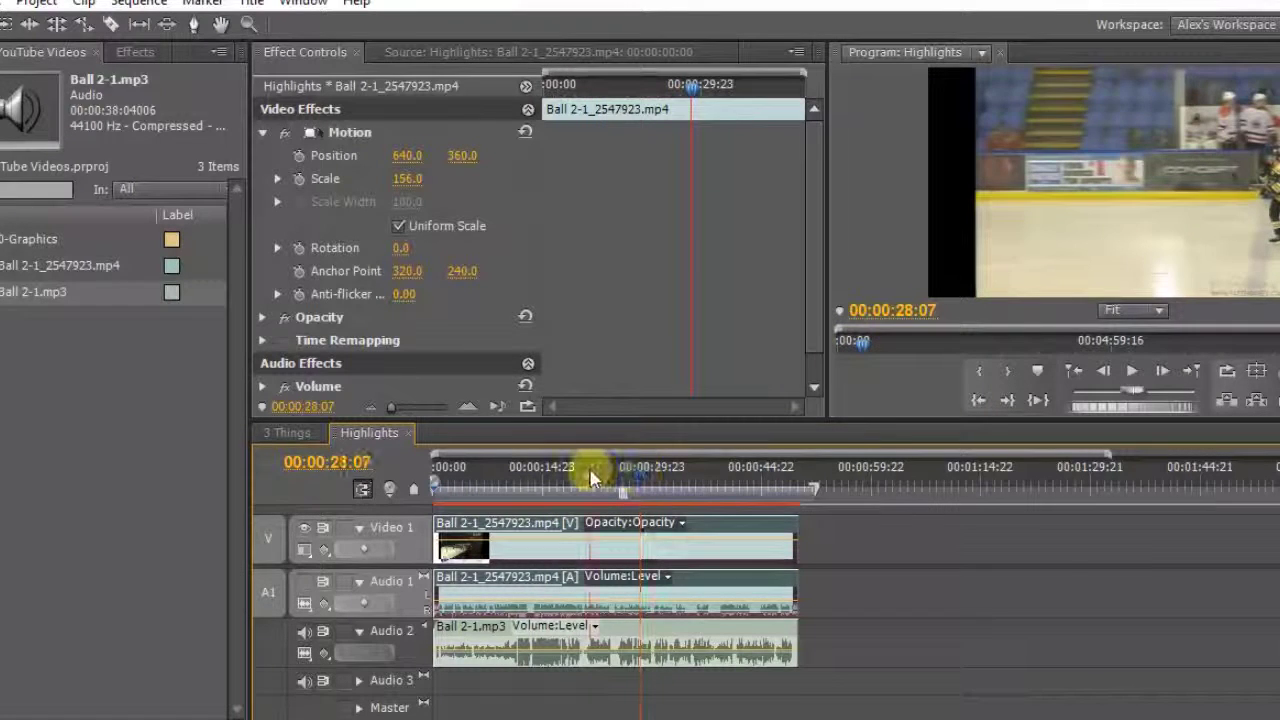
key("Home")
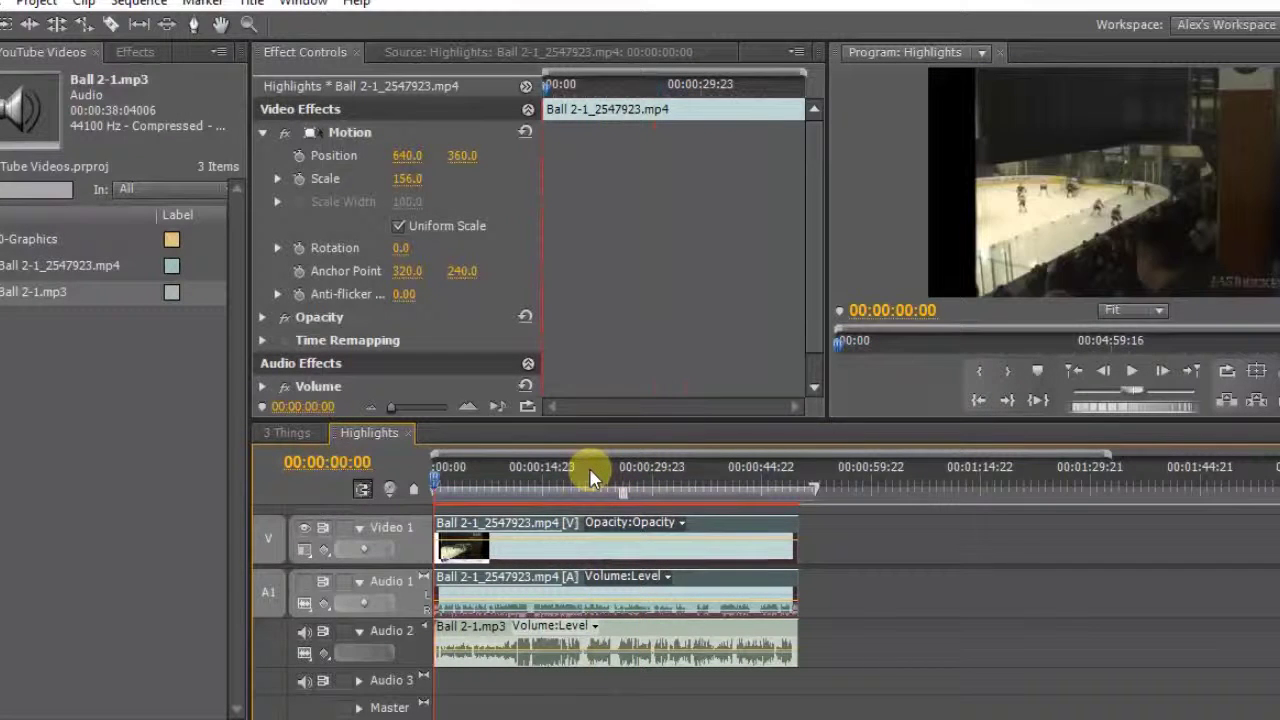